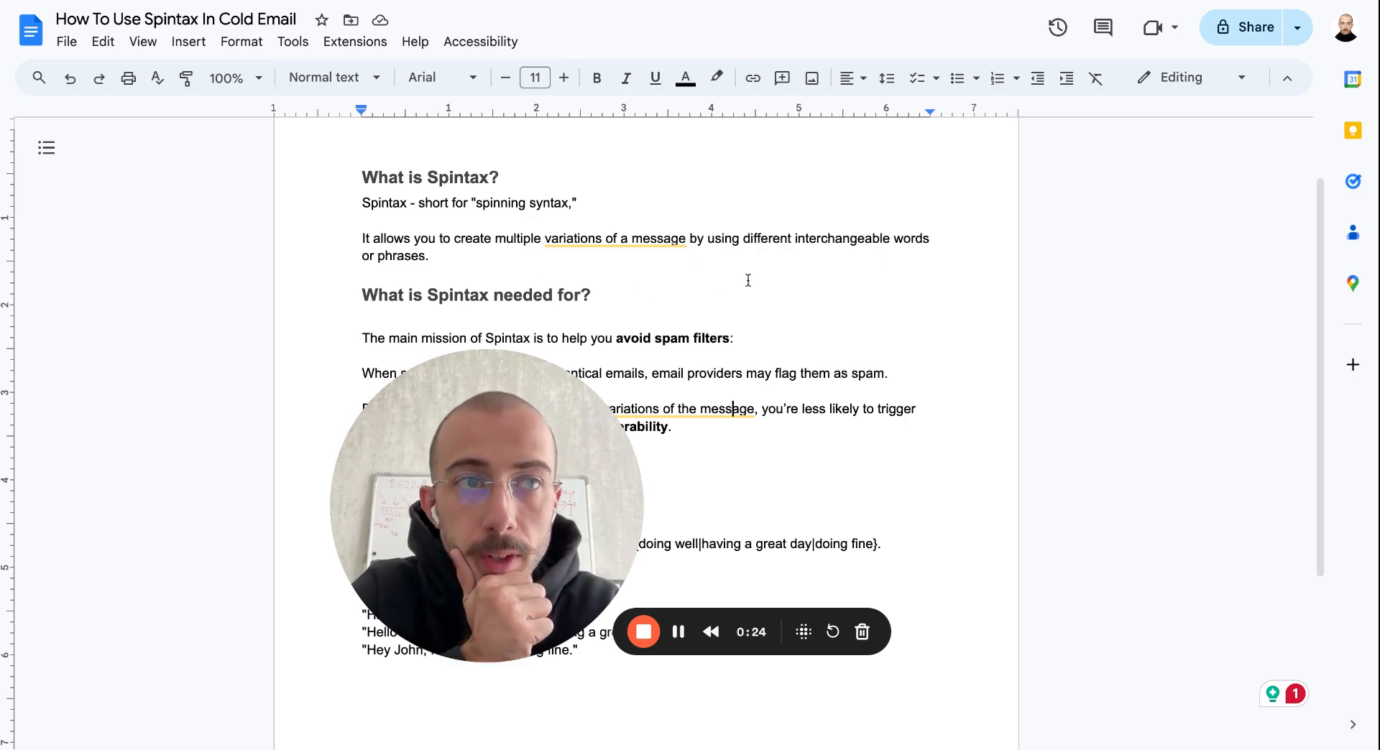
drag(501, 446, 463, 526)
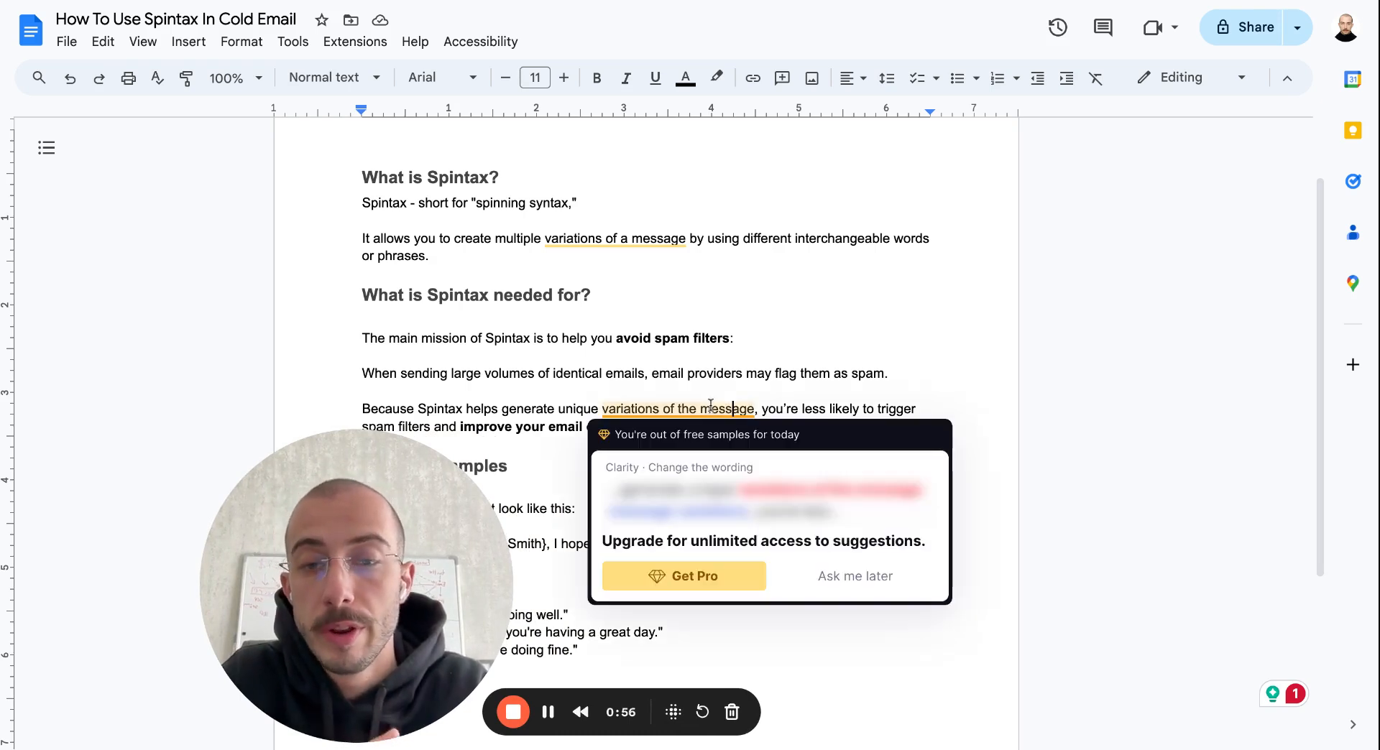
click(802, 408)
drag(426, 612, 352, 620)
drag(217, 622, 245, 653)
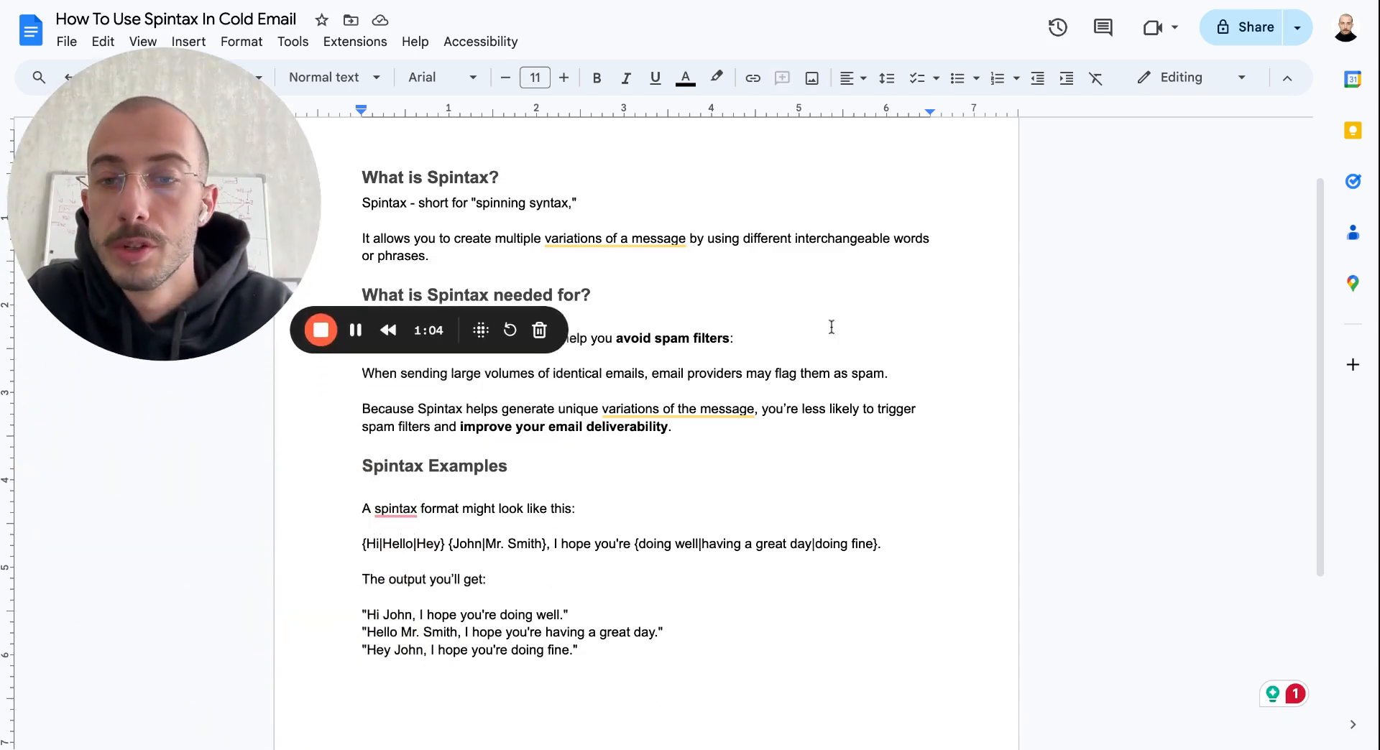
drag(707, 256, 834, 257)
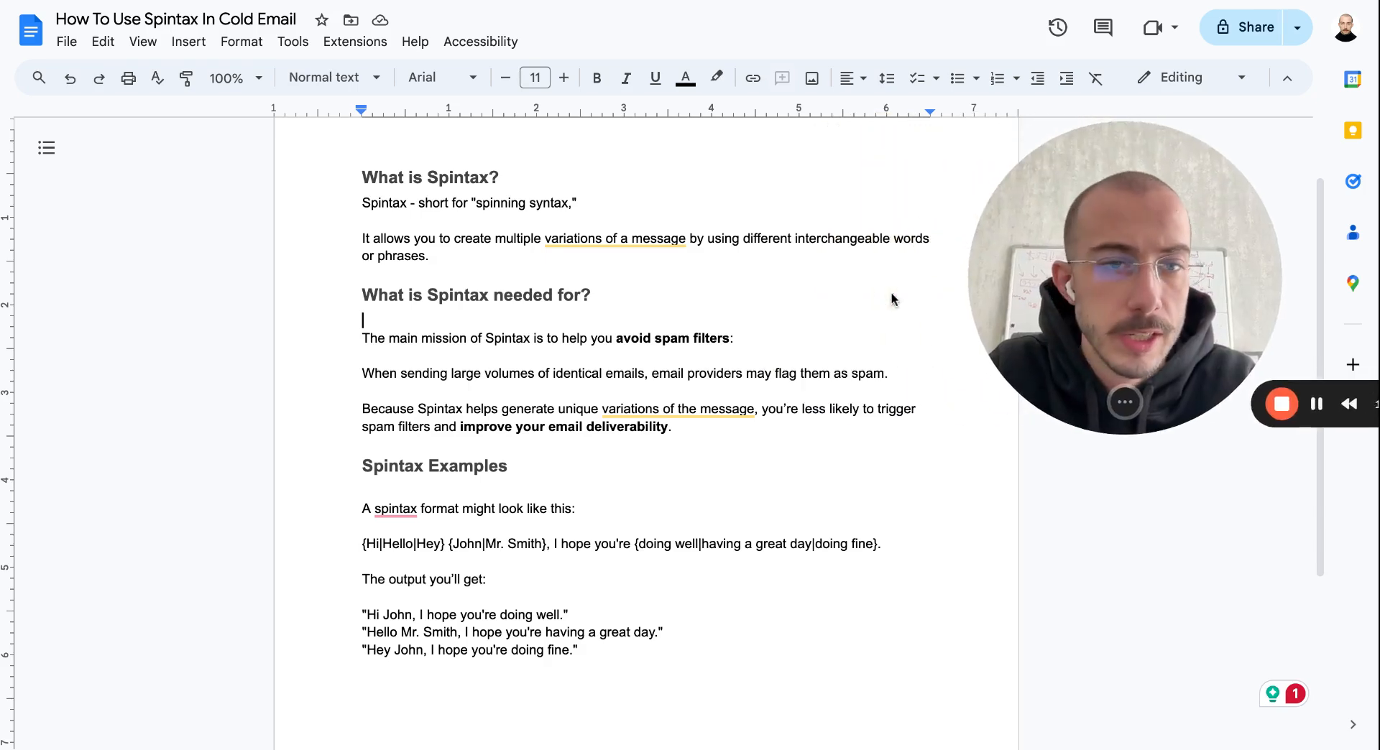
Examine the sample spintax sentence under Spintax Examples and the three output messages it produces
drag(509, 511, 513, 514)
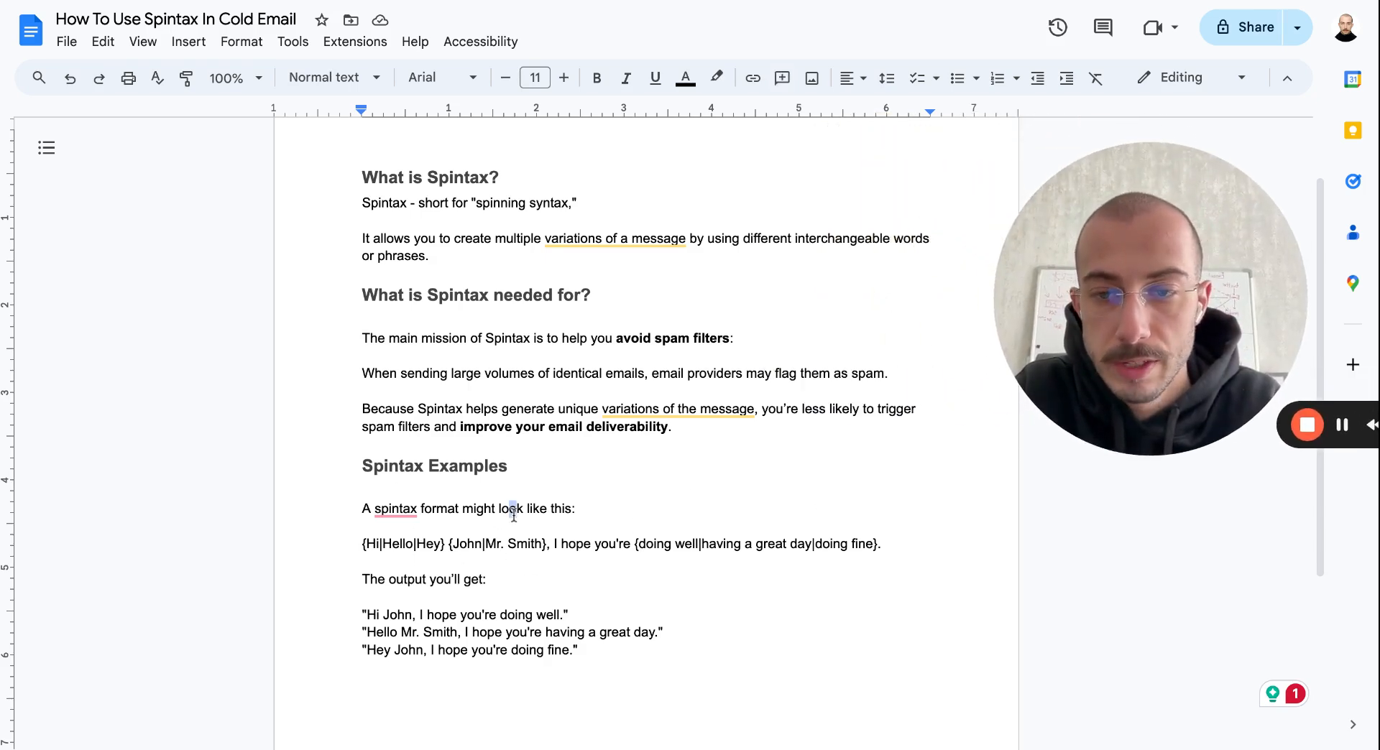
click(374, 548)
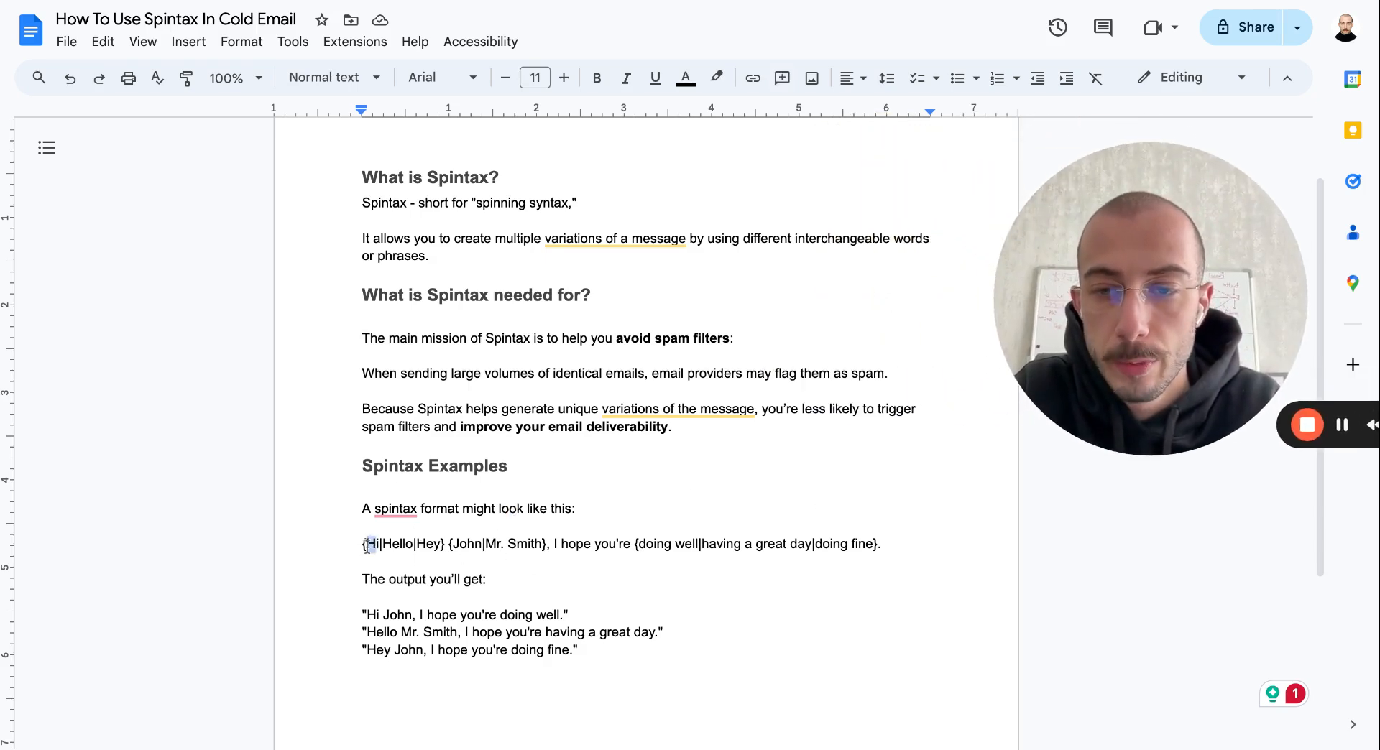
click(423, 544)
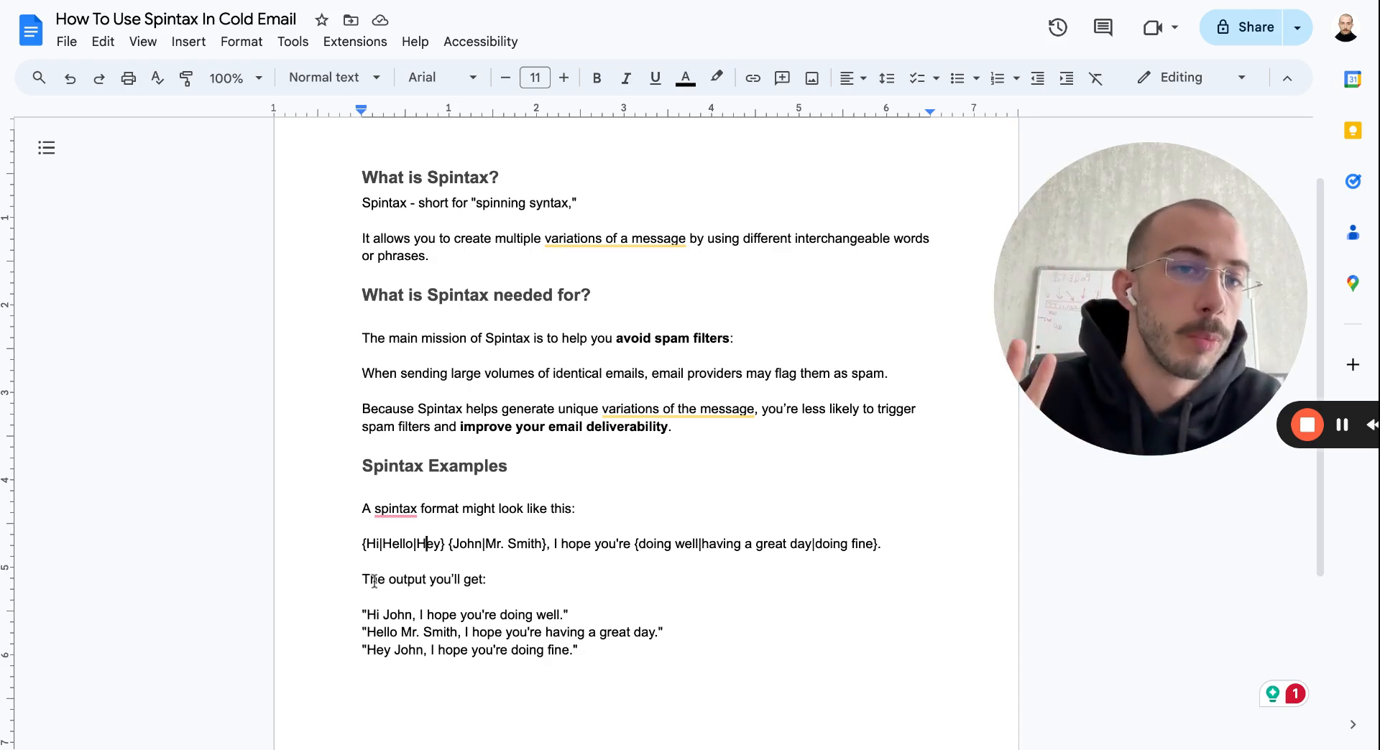
drag(360, 616, 567, 615)
drag(362, 633, 690, 626)
drag(613, 648, 363, 650)
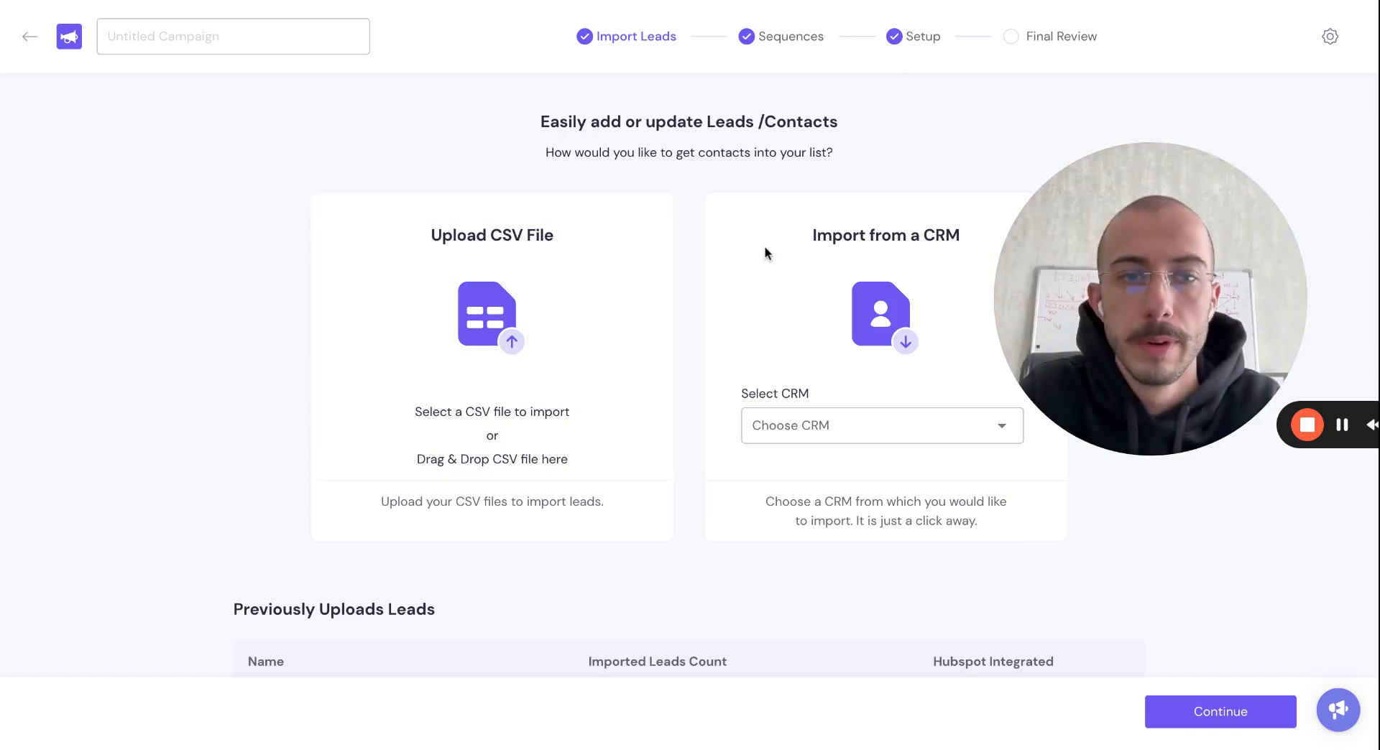
Switch to the Smartlead campaign editor, check the lead import options and previously uploaded leads, and open the Sequences stage
scroll(763, 323, down, 2)
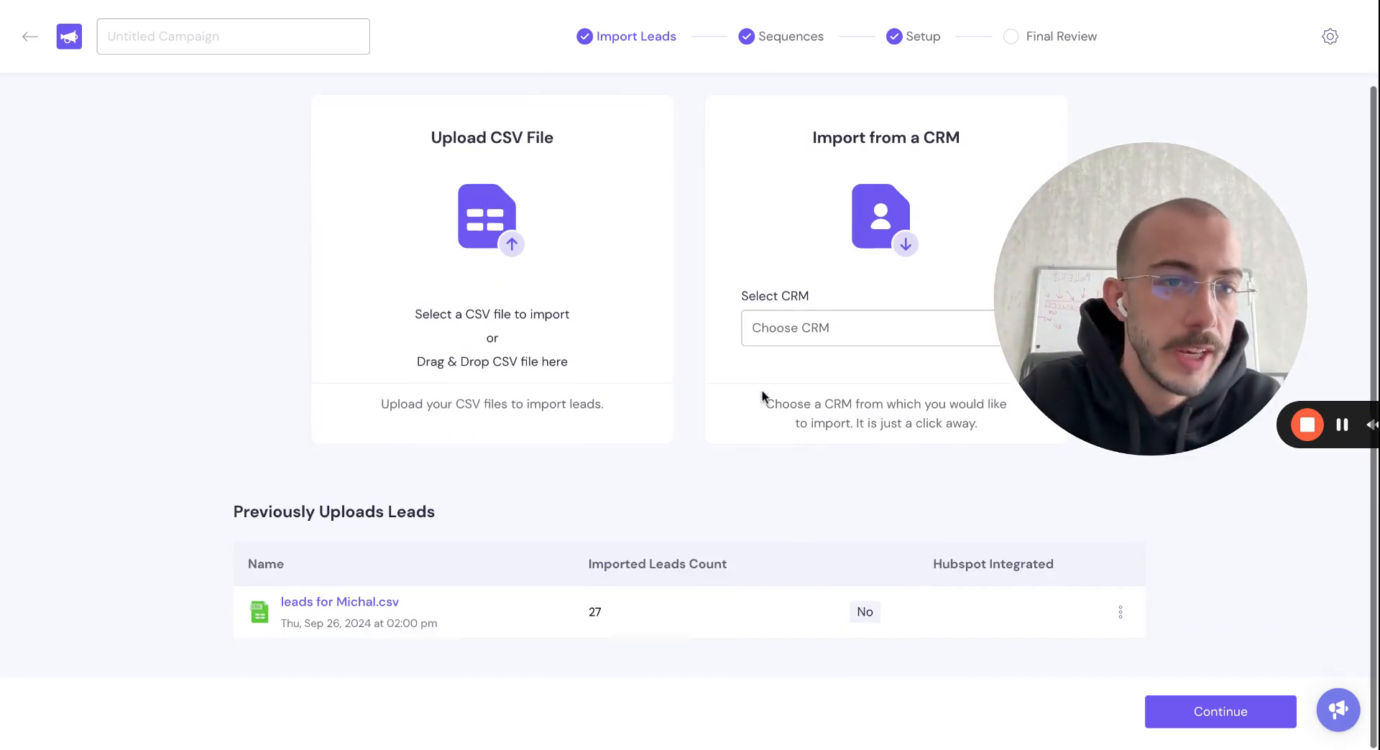
scroll(763, 395, up, 2)
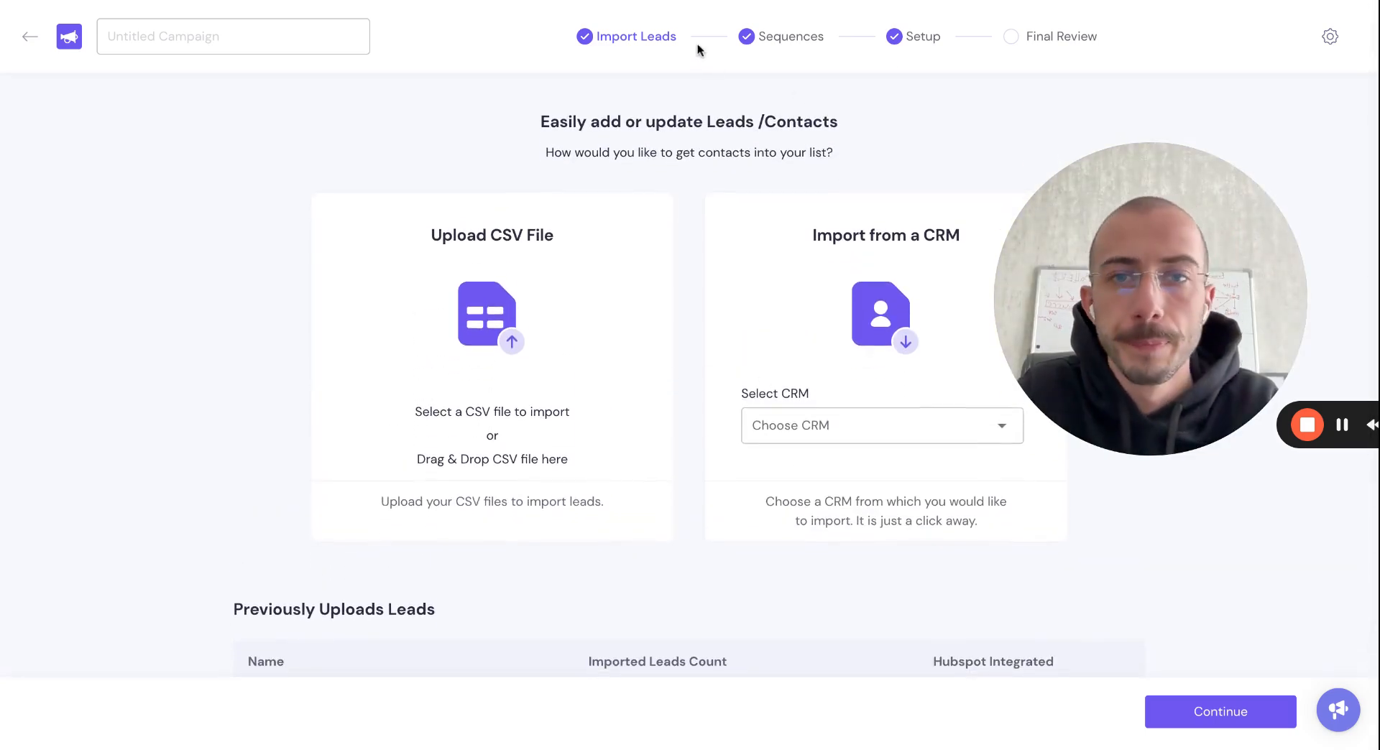
click(778, 38)
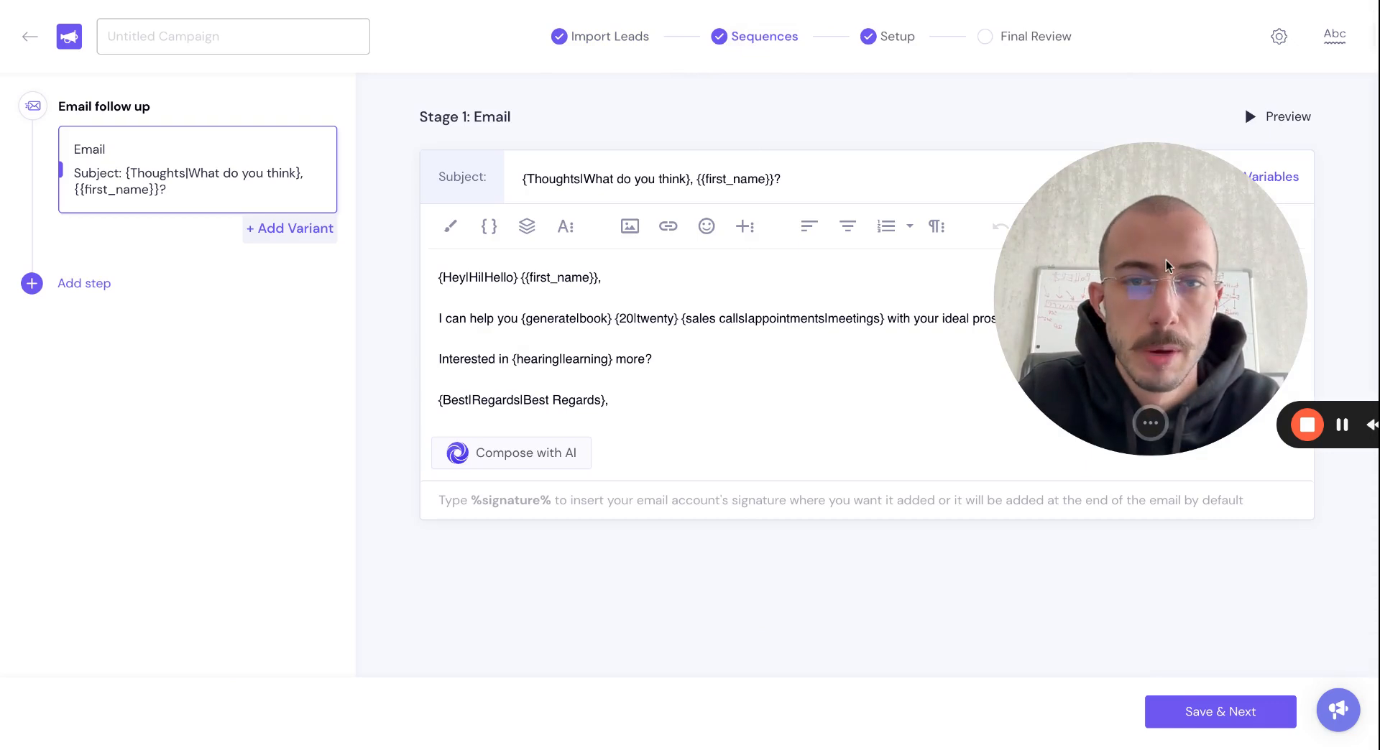
drag(1318, 519, 963, 507)
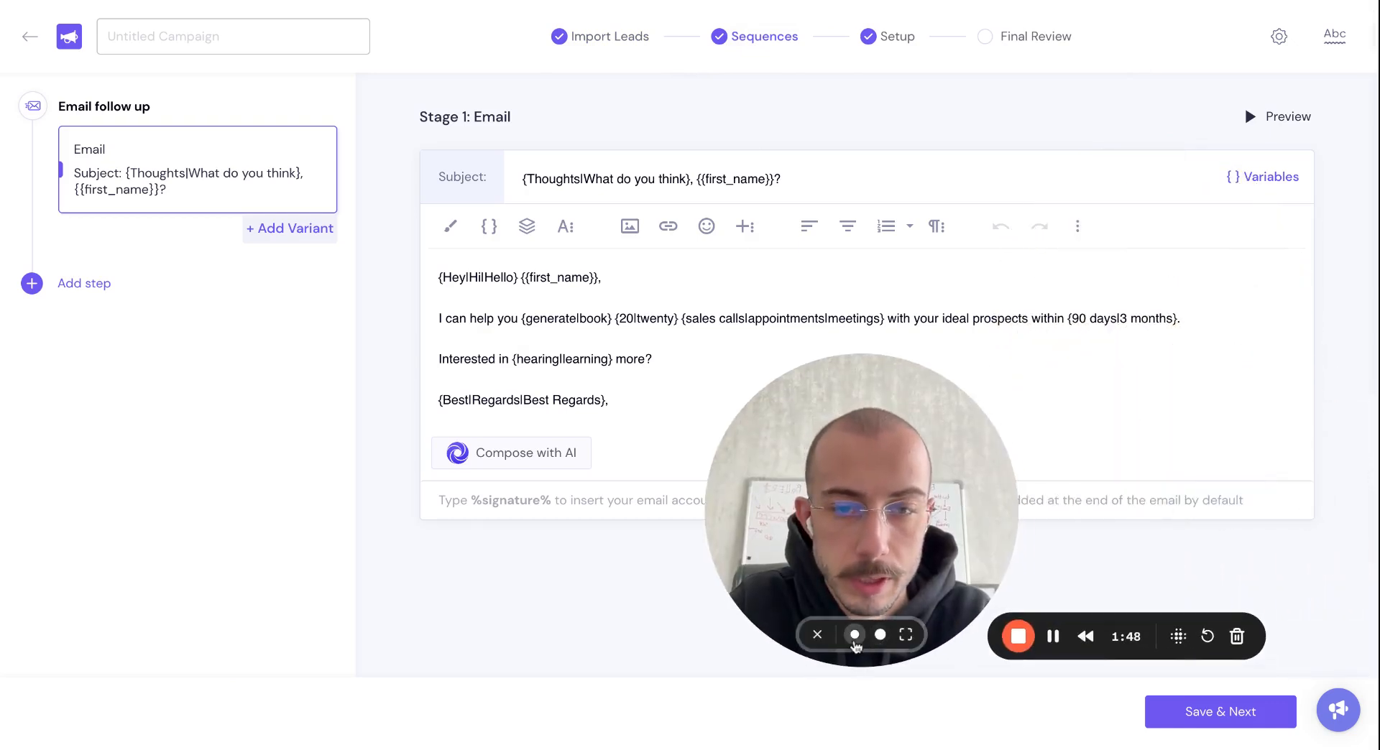
click(856, 637)
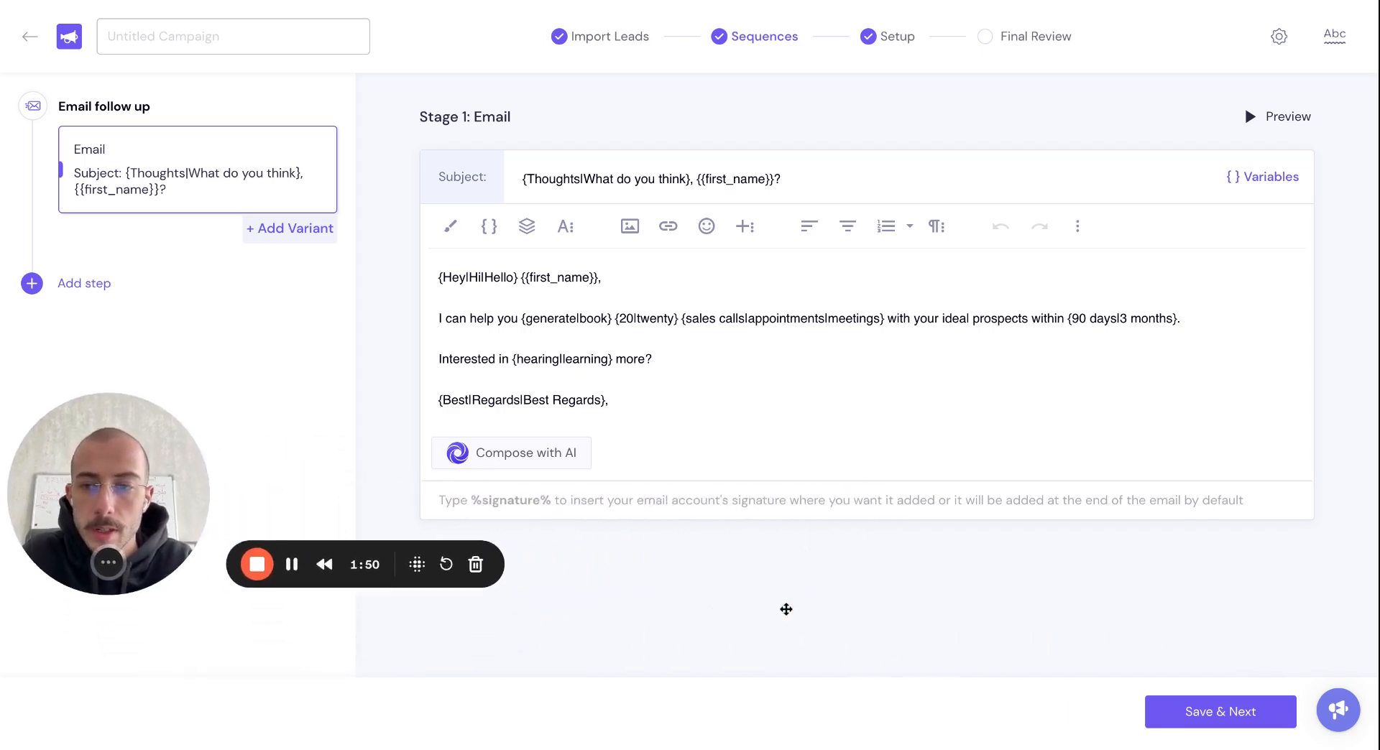
Add a blank two-option spintax template, { | }, on a new line below the email's sign-off
click(702, 393)
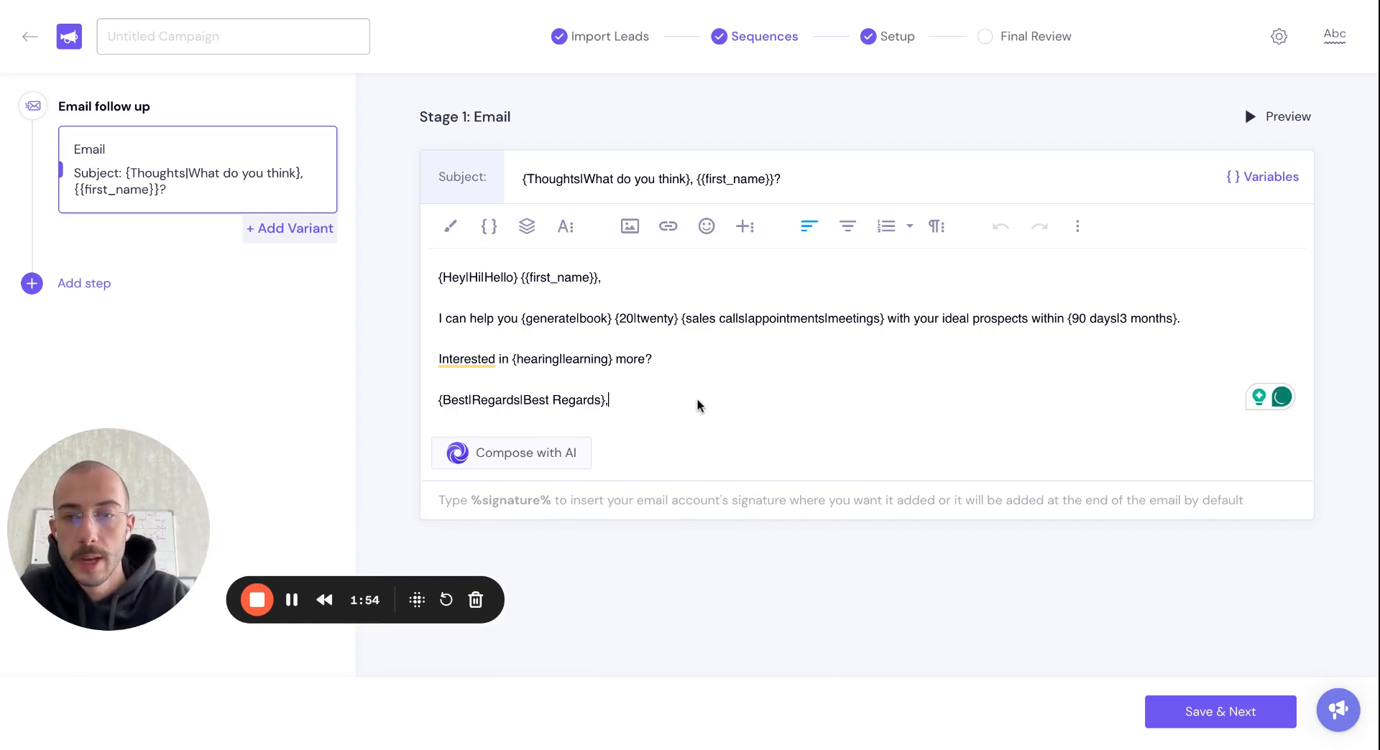
key(Return)
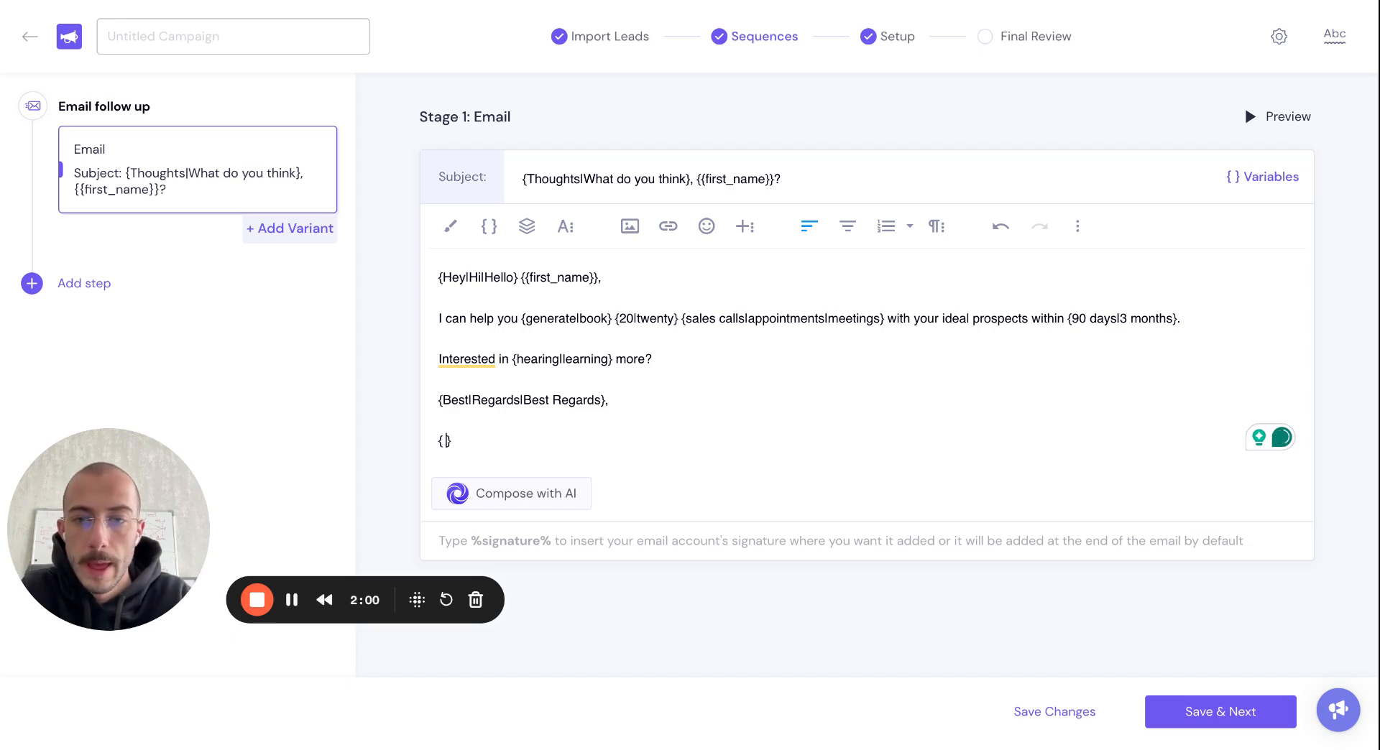
text({|)
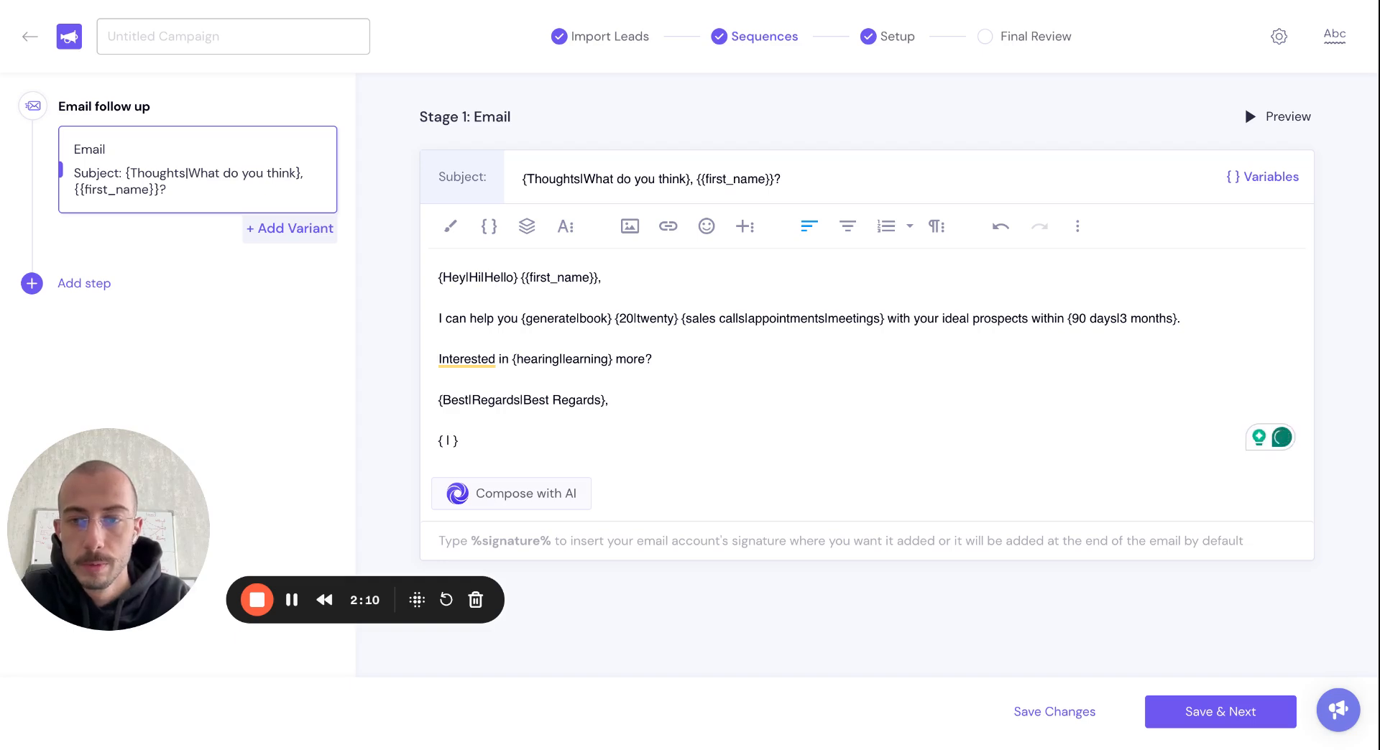
Examine the spintax alternatives in the email's sign-off, greeting and main sentence, such as {20|twenty} and {sales calls|appointments|meetings}
double_click(443, 403)
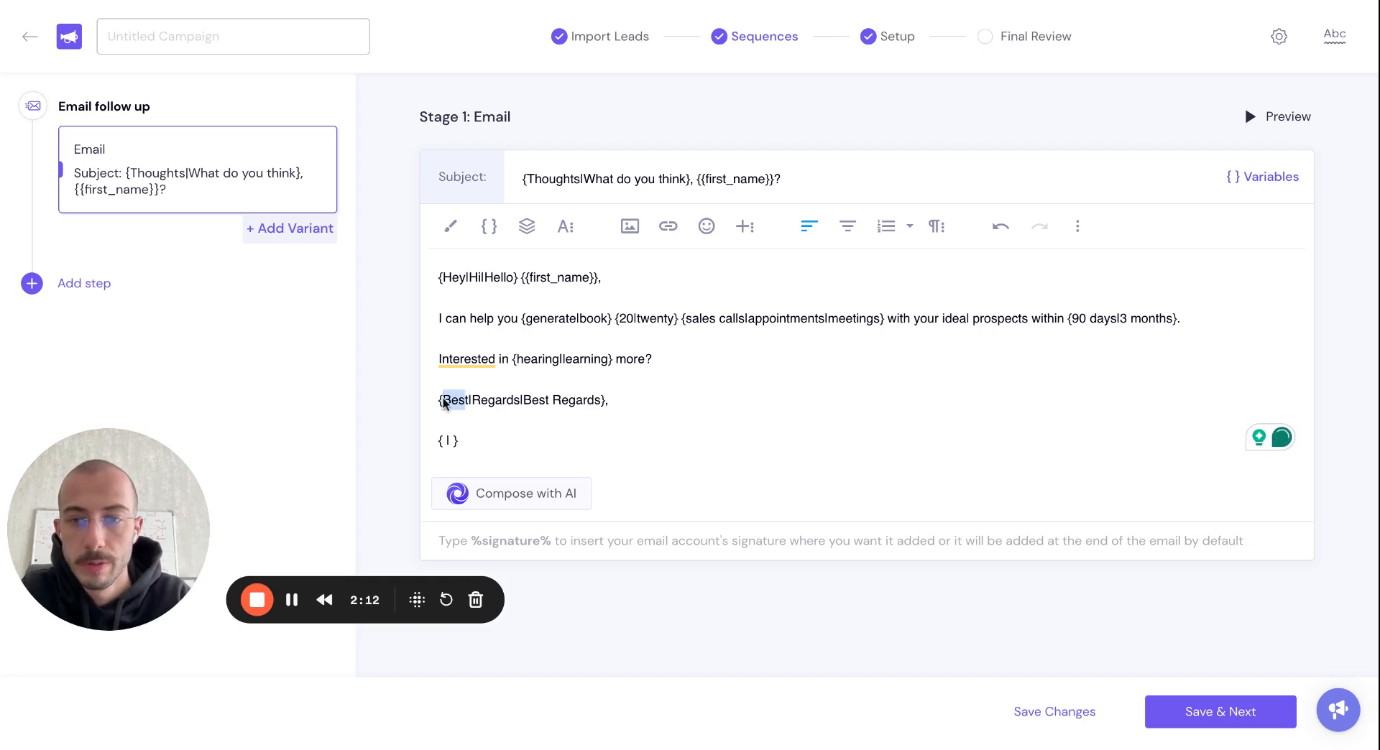
double_click(474, 404)
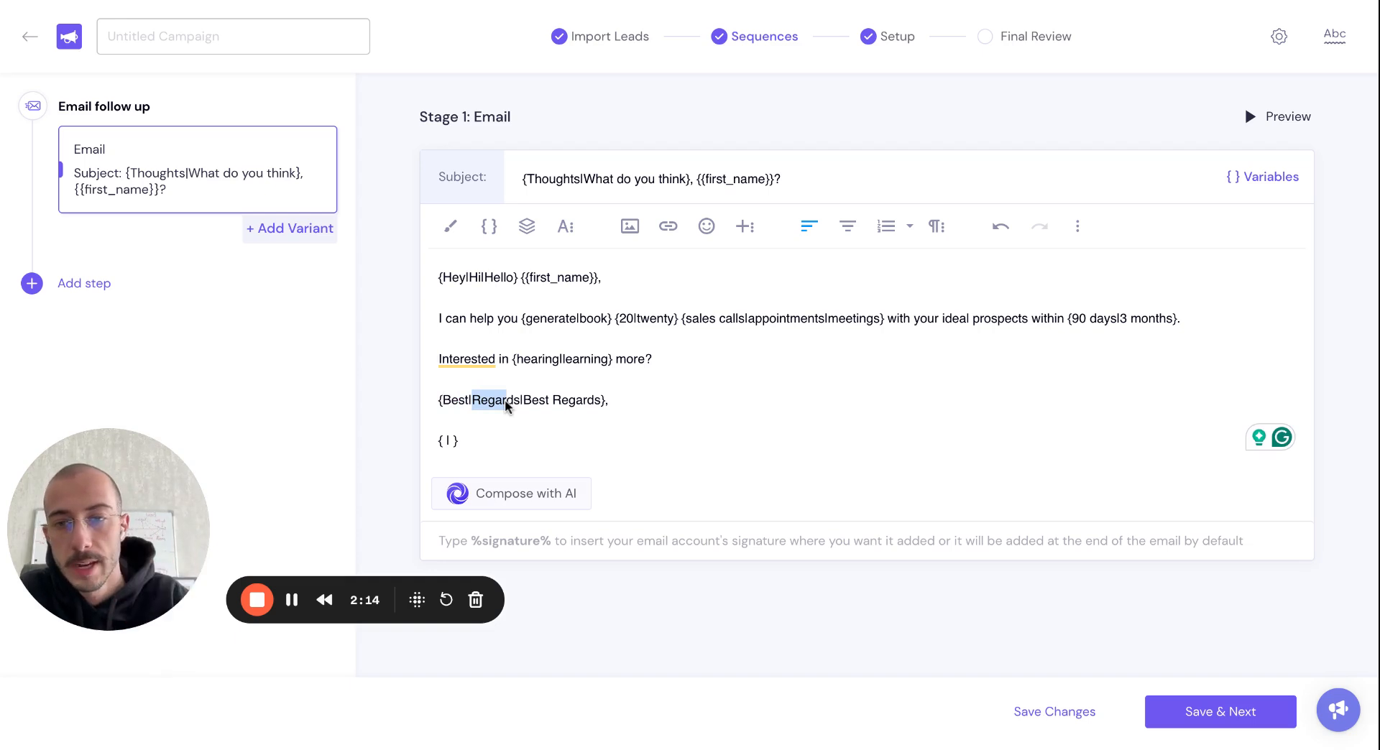
click(444, 271)
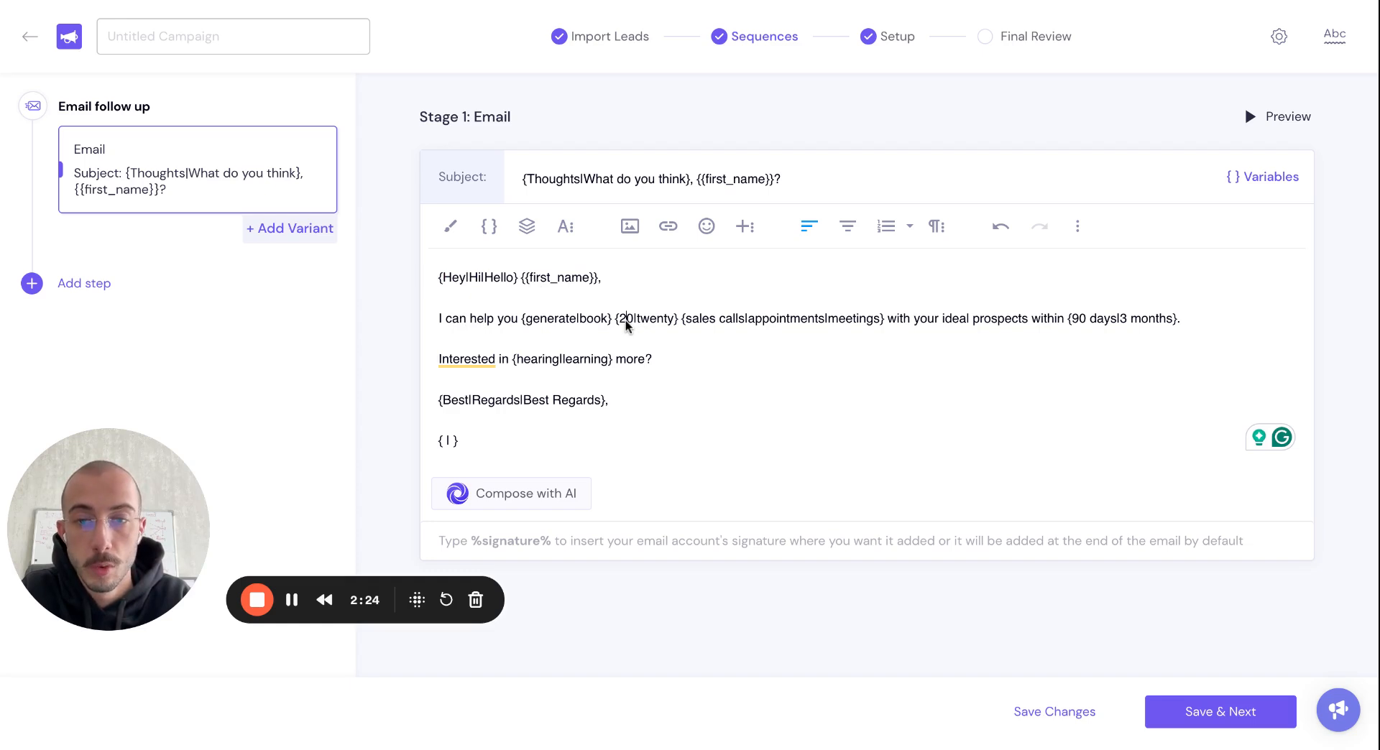
double_click(649, 324)
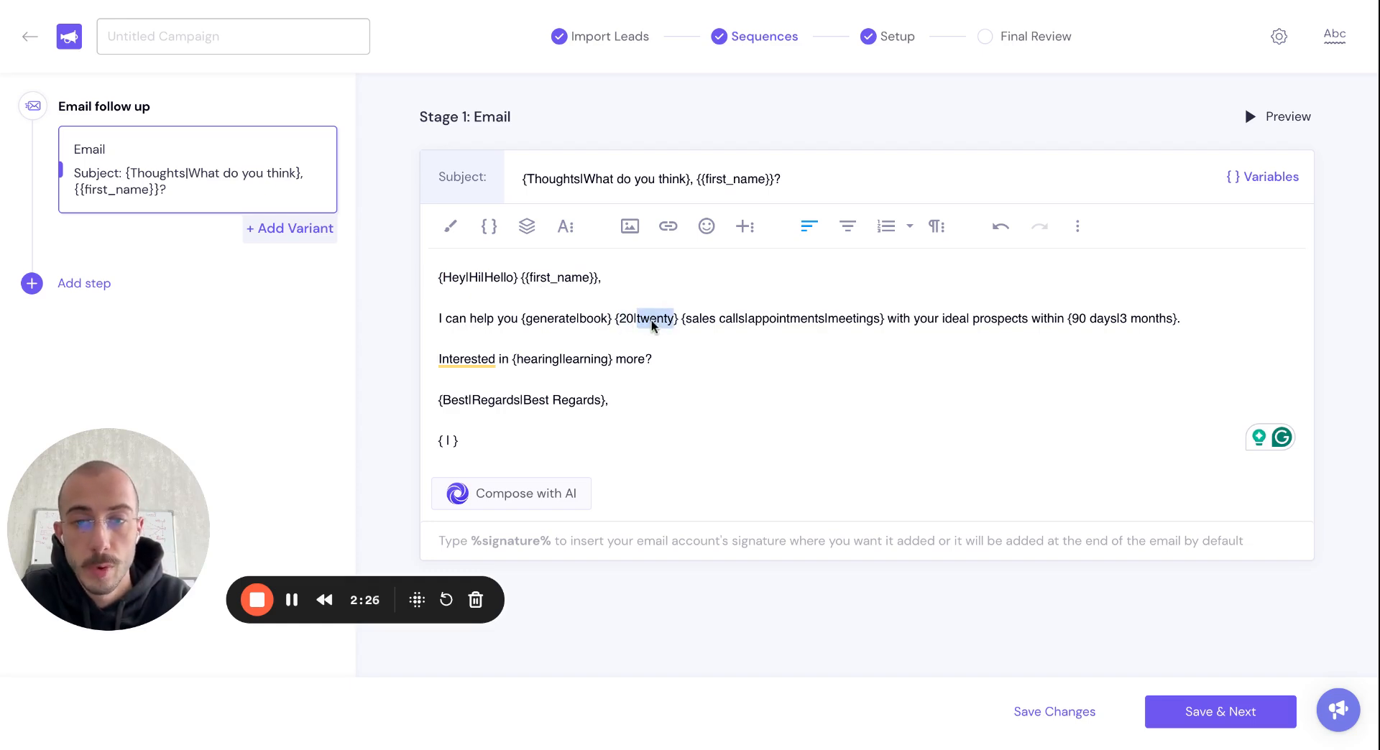
click(728, 323)
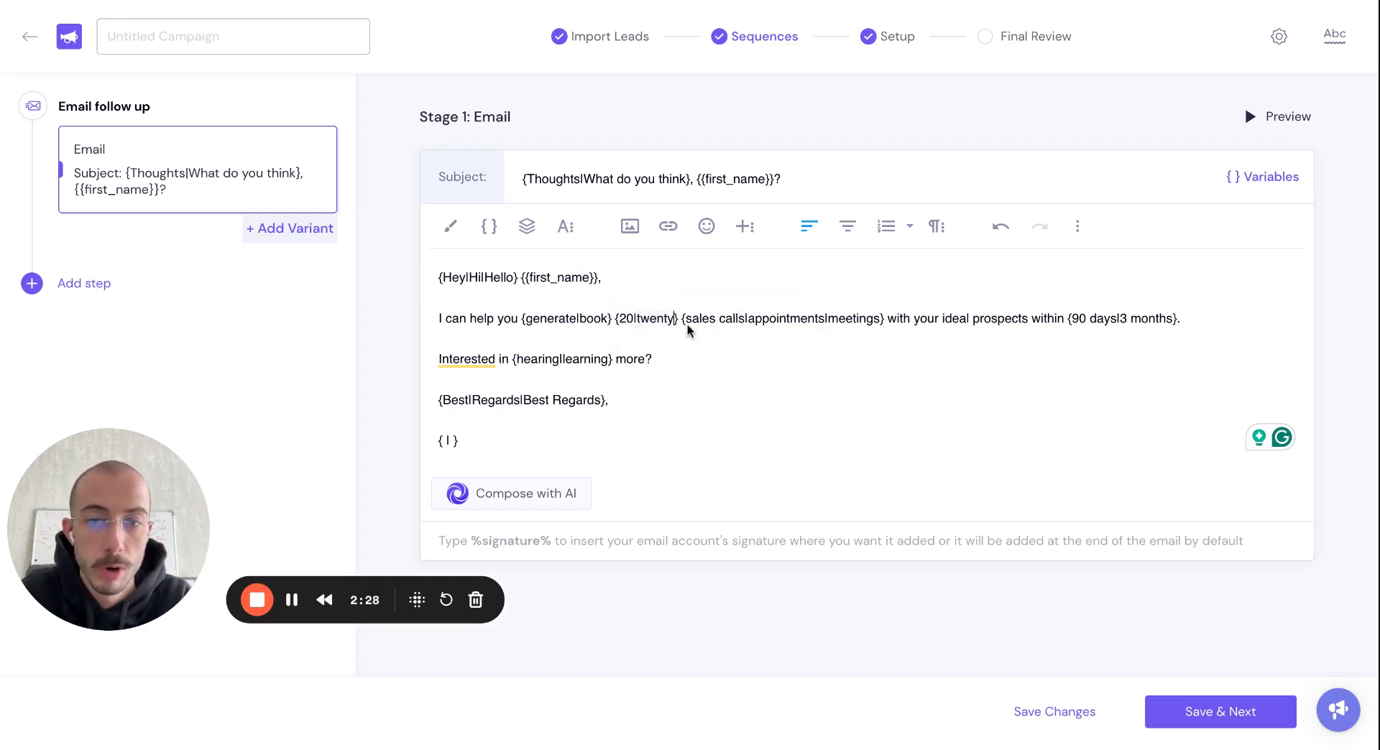
double_click(697, 319)
drag(768, 320, 800, 321)
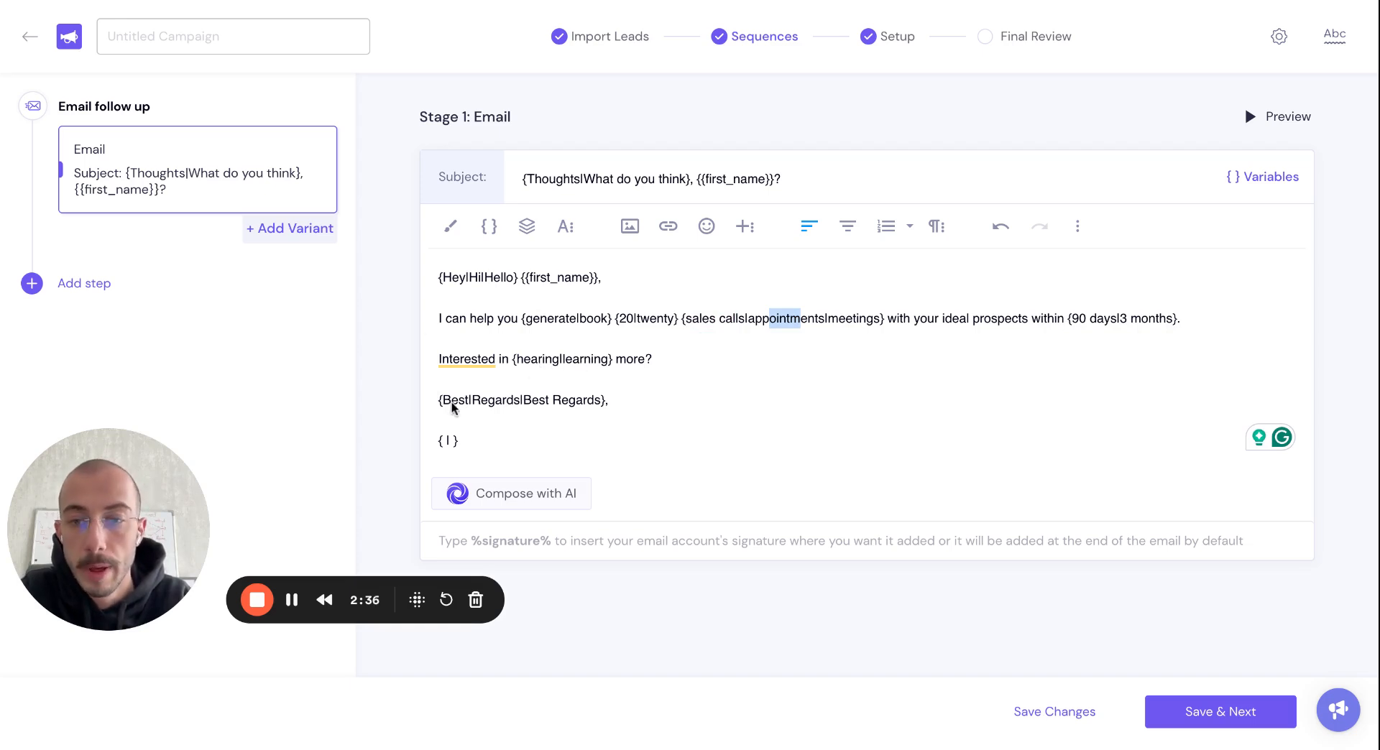
Delete the blank spintax template line below the sign-off
triple_click(496, 449)
key(BackSpace)
key(BackSpace)
key(BackSpace)
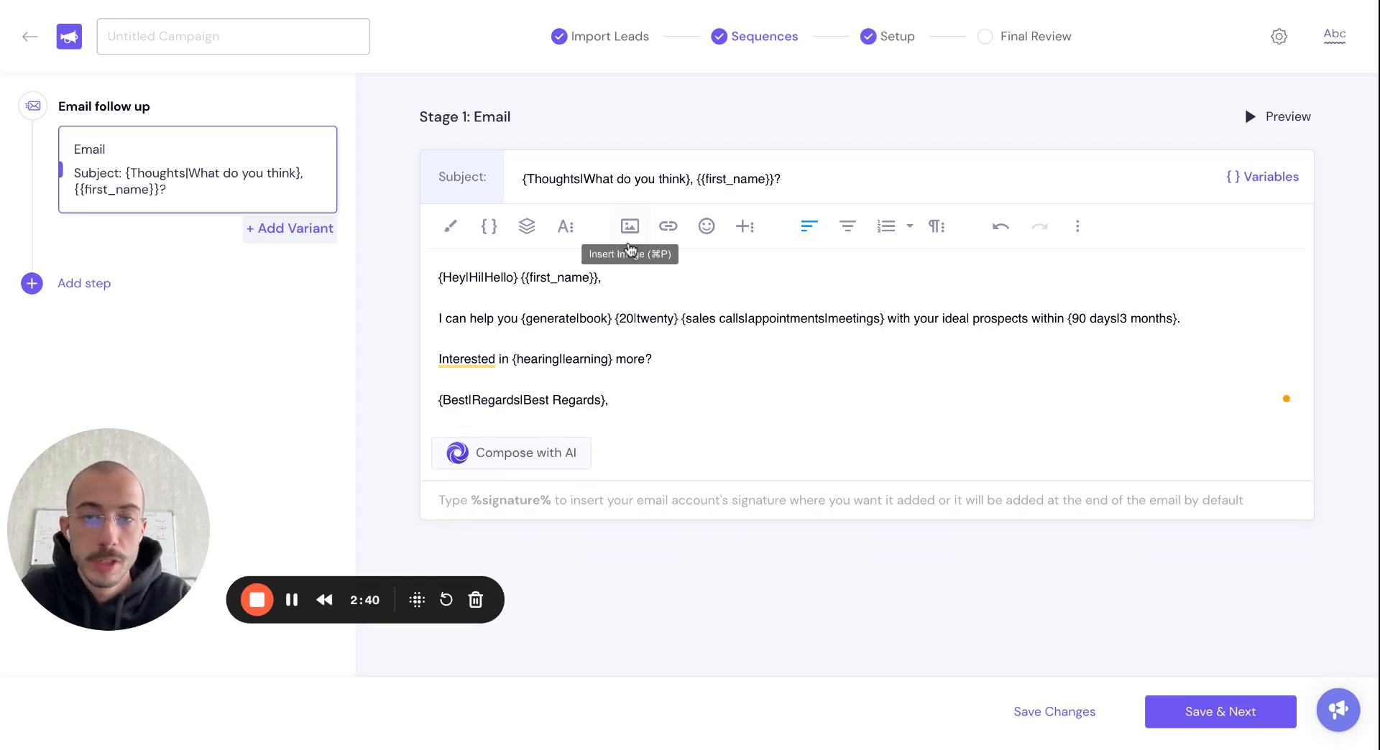
Examine how the subject line combines the spintax {Thoughts|What do you think} with the {{first_name}} variable
click(582, 181)
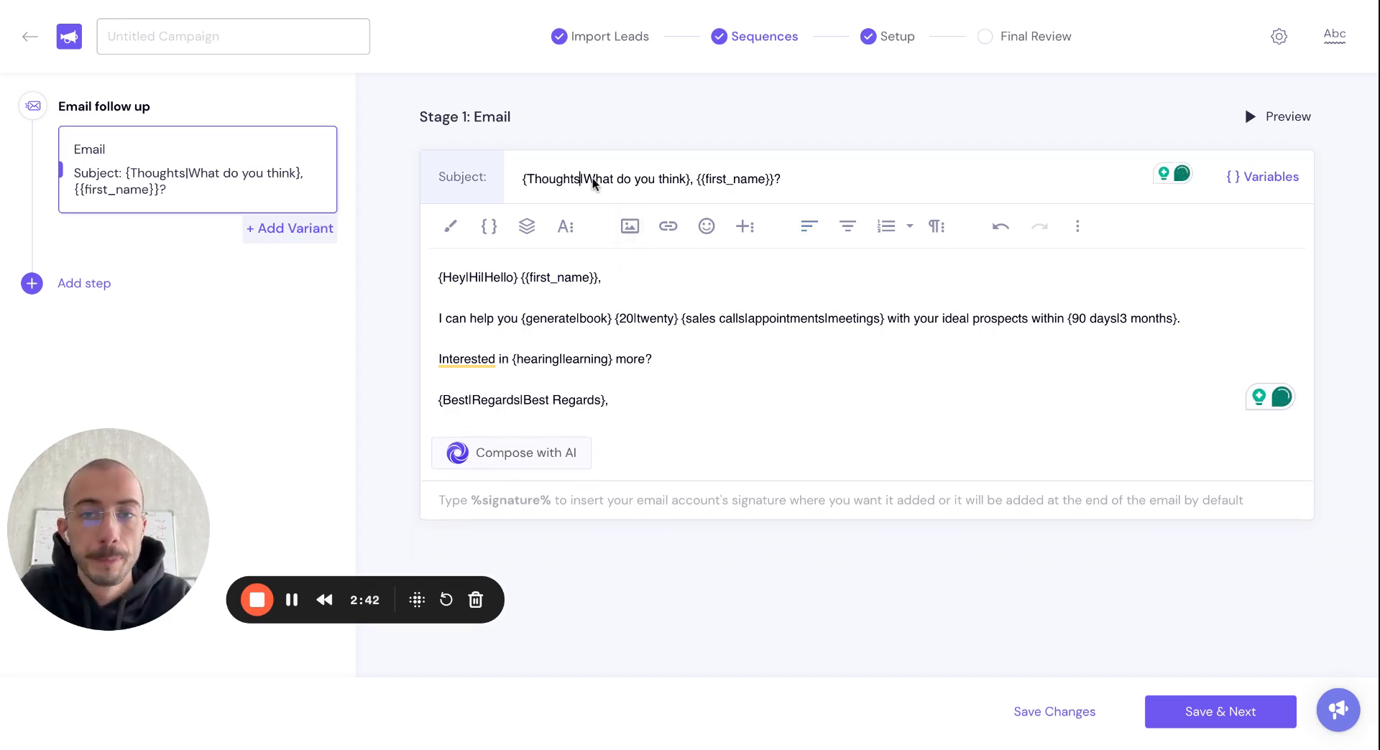
drag(521, 181, 783, 180)
click(783, 180)
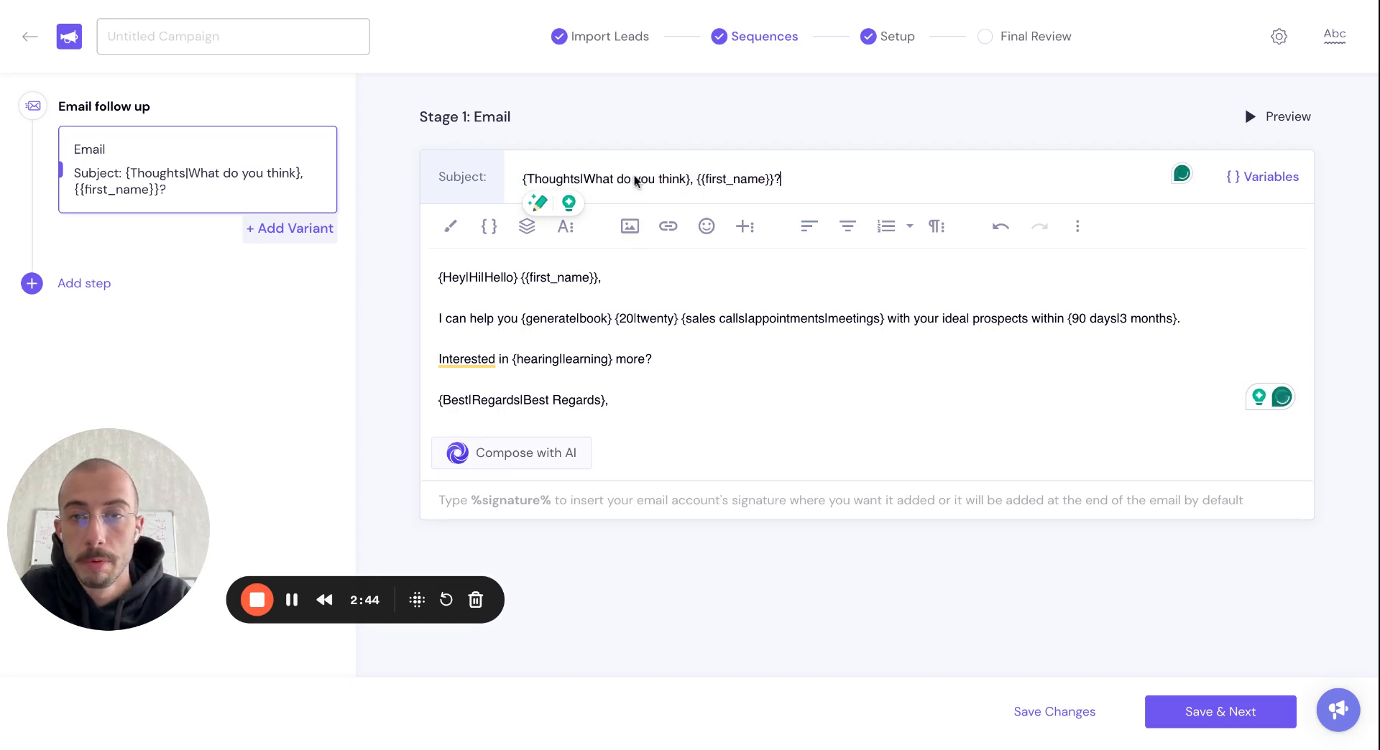
drag(530, 181, 563, 180)
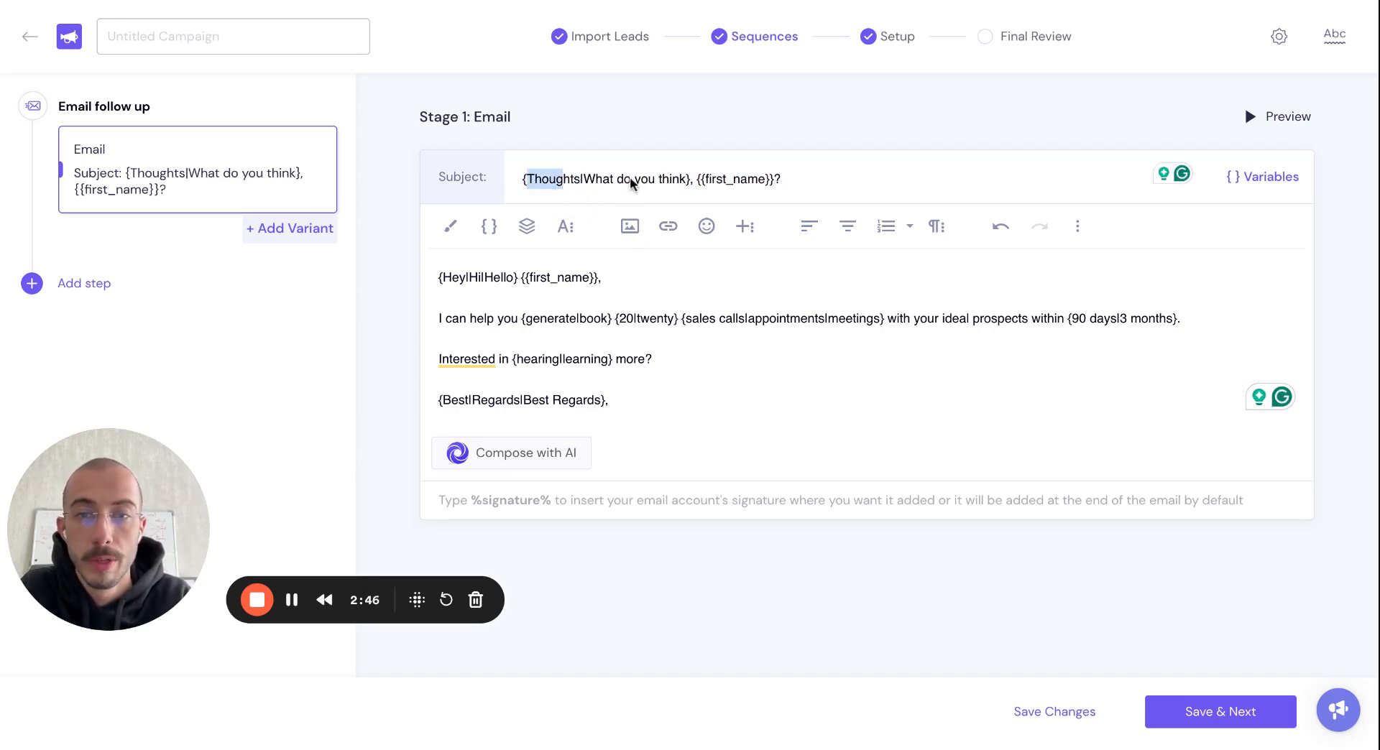
mouse_move(697, 181)
mouse_down()
mouse_move(782, 181)
mouse_move(697, 181)
mouse_up()
click(789, 187)
click(826, 185)
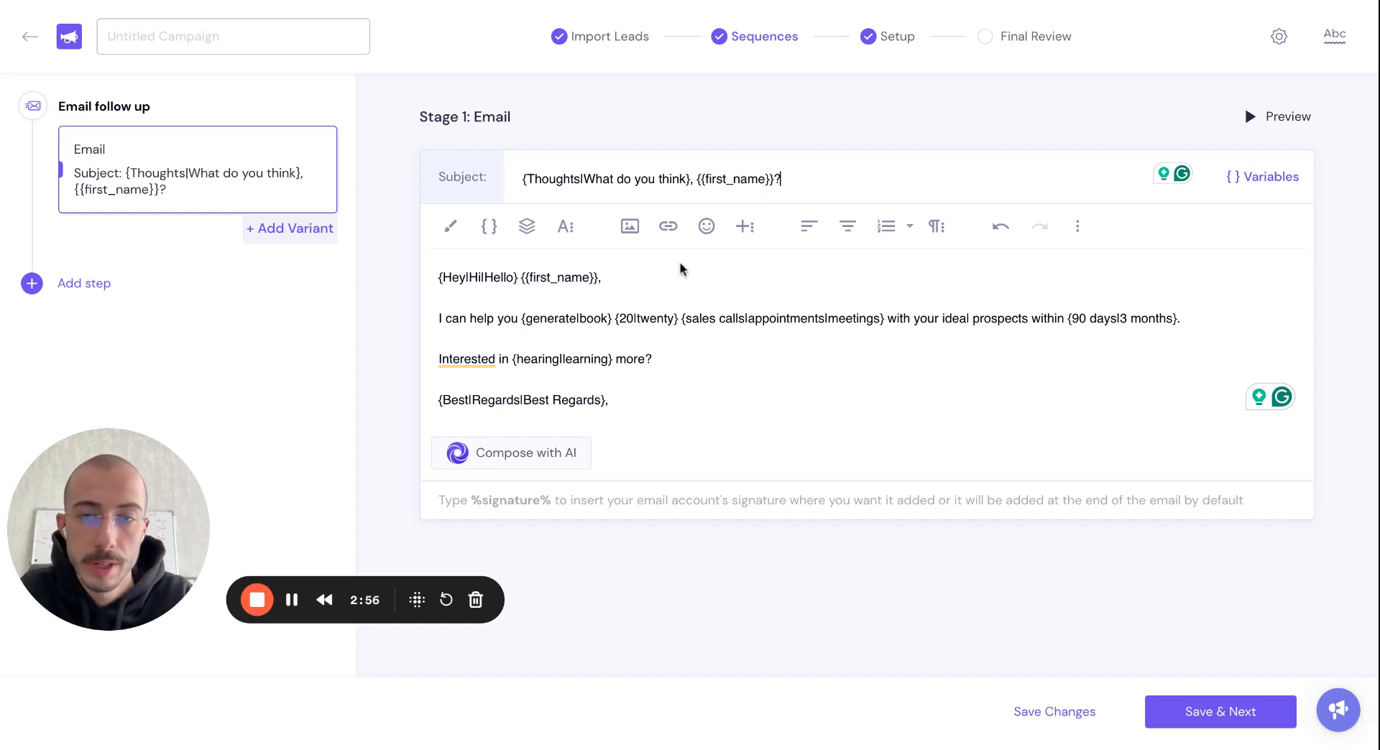
click(537, 179)
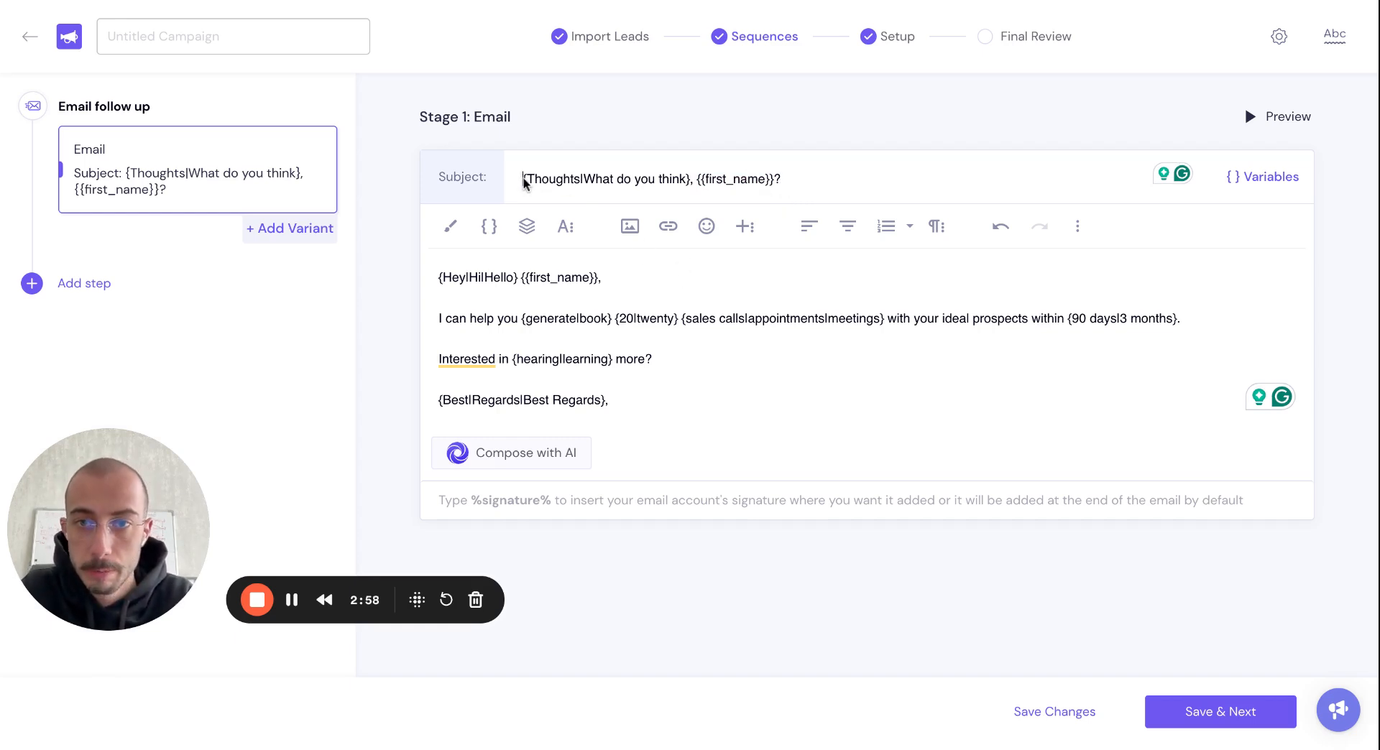
drag(525, 183, 686, 185)
click(686, 183)
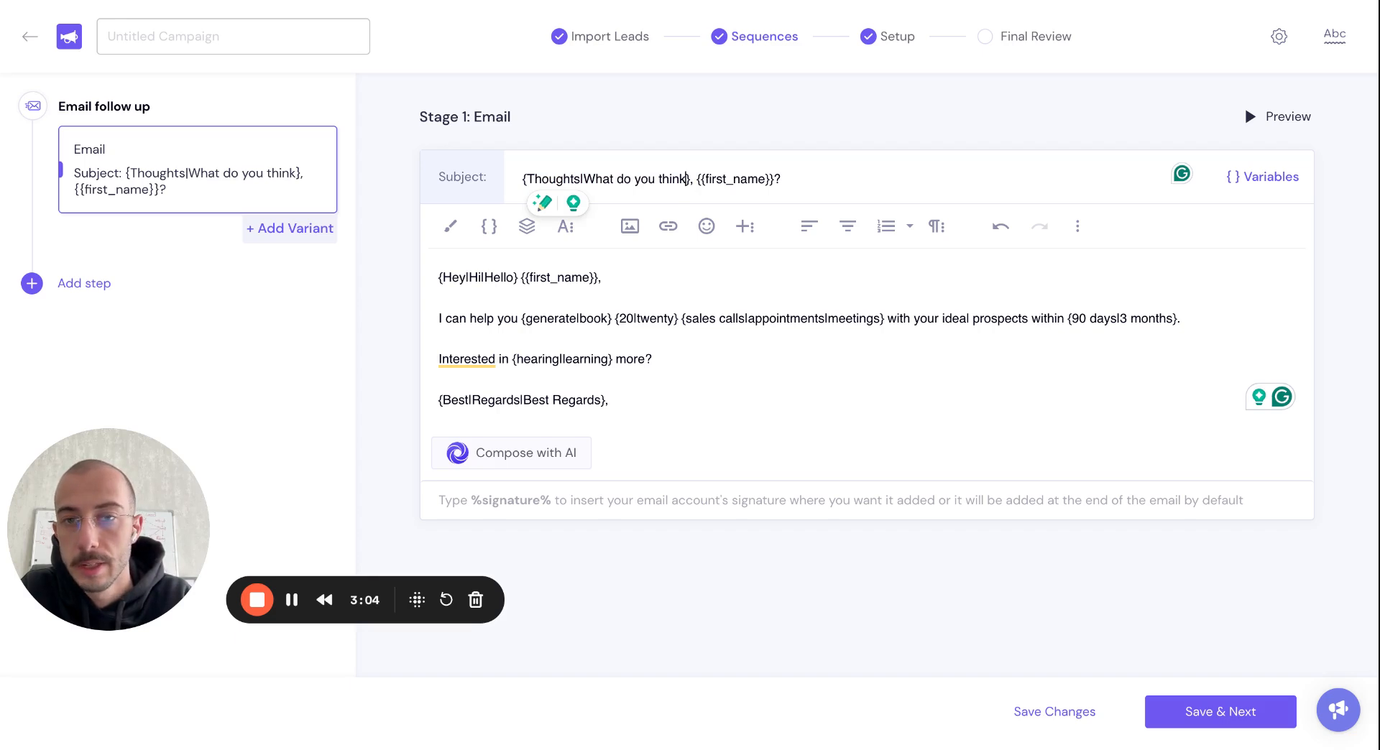
mouse_move(687, 183)
mouse_down()
mouse_move(524, 179)
mouse_move(690, 179)
mouse_up()
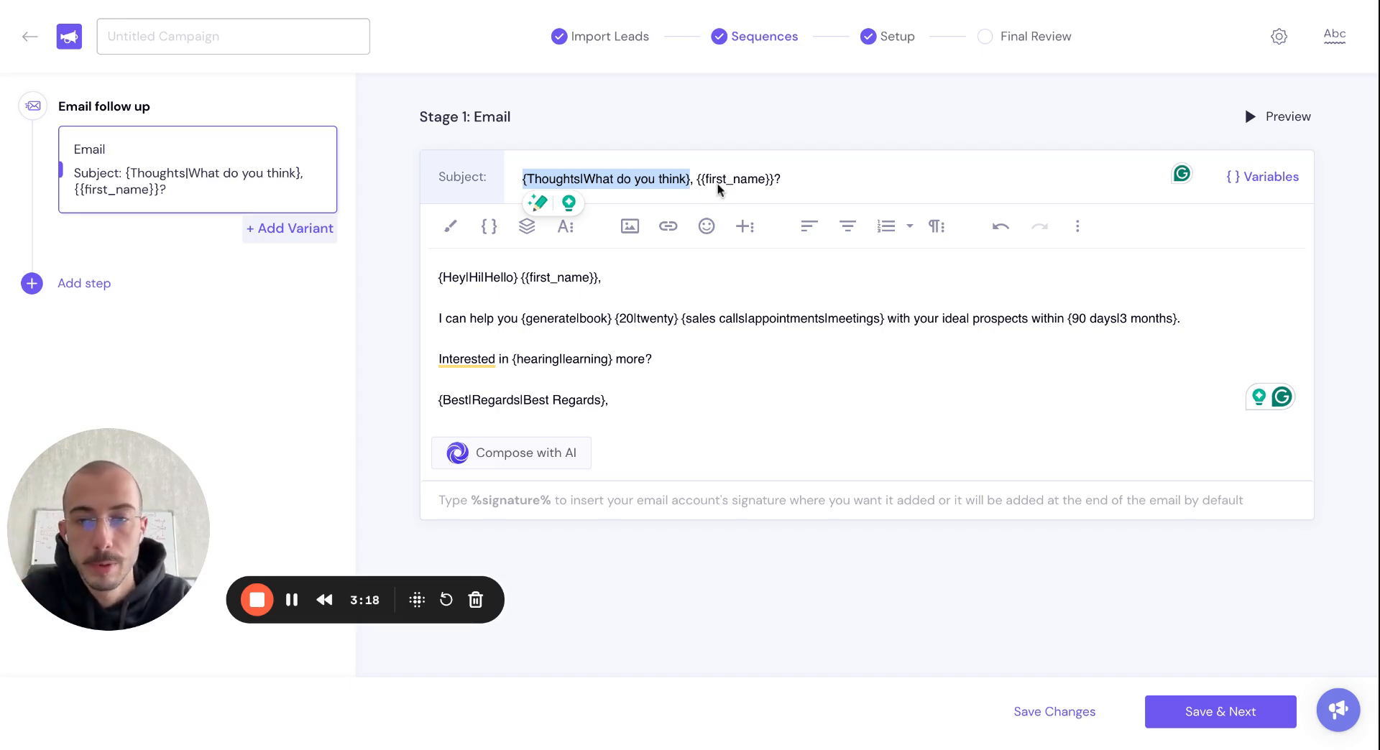
Save the changes to the email sequence and open the campaign's Final Review stage
click(668, 318)
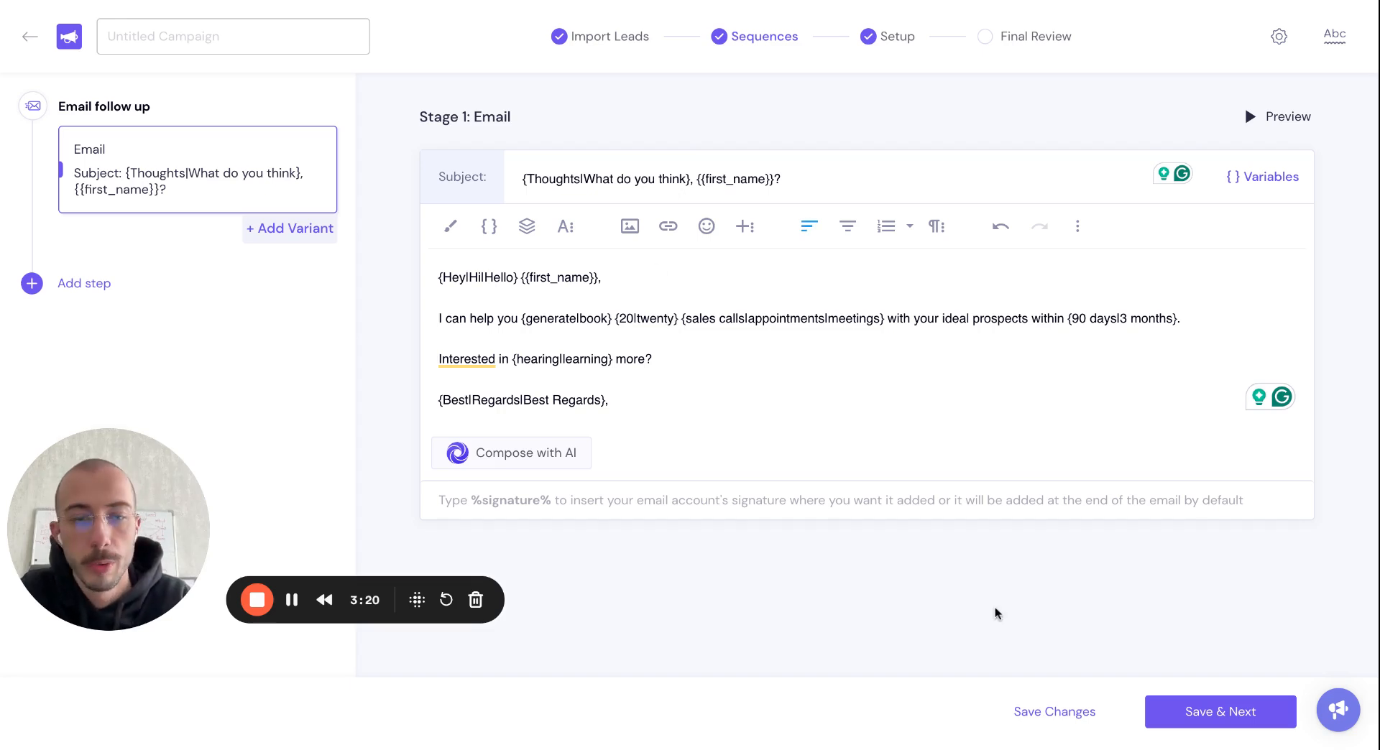
click(1064, 713)
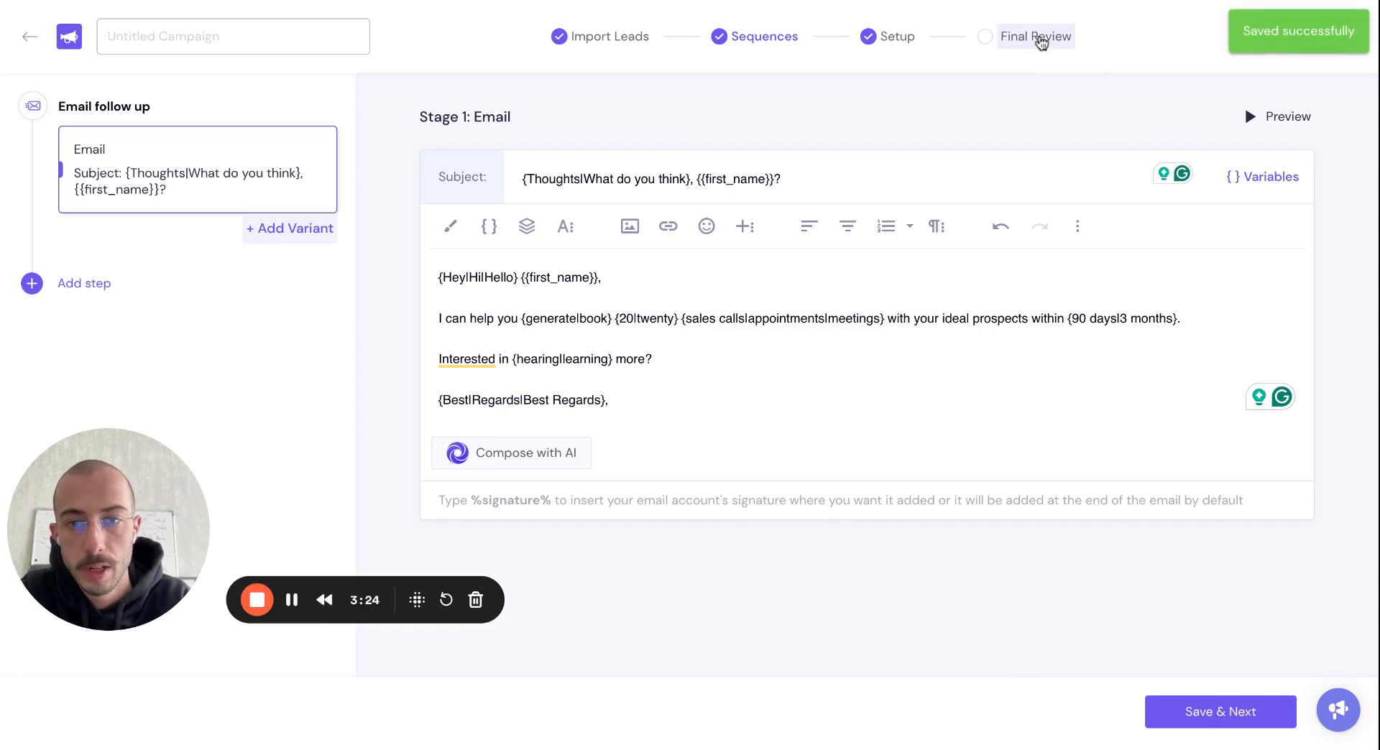
drag(653, 414, 439, 277)
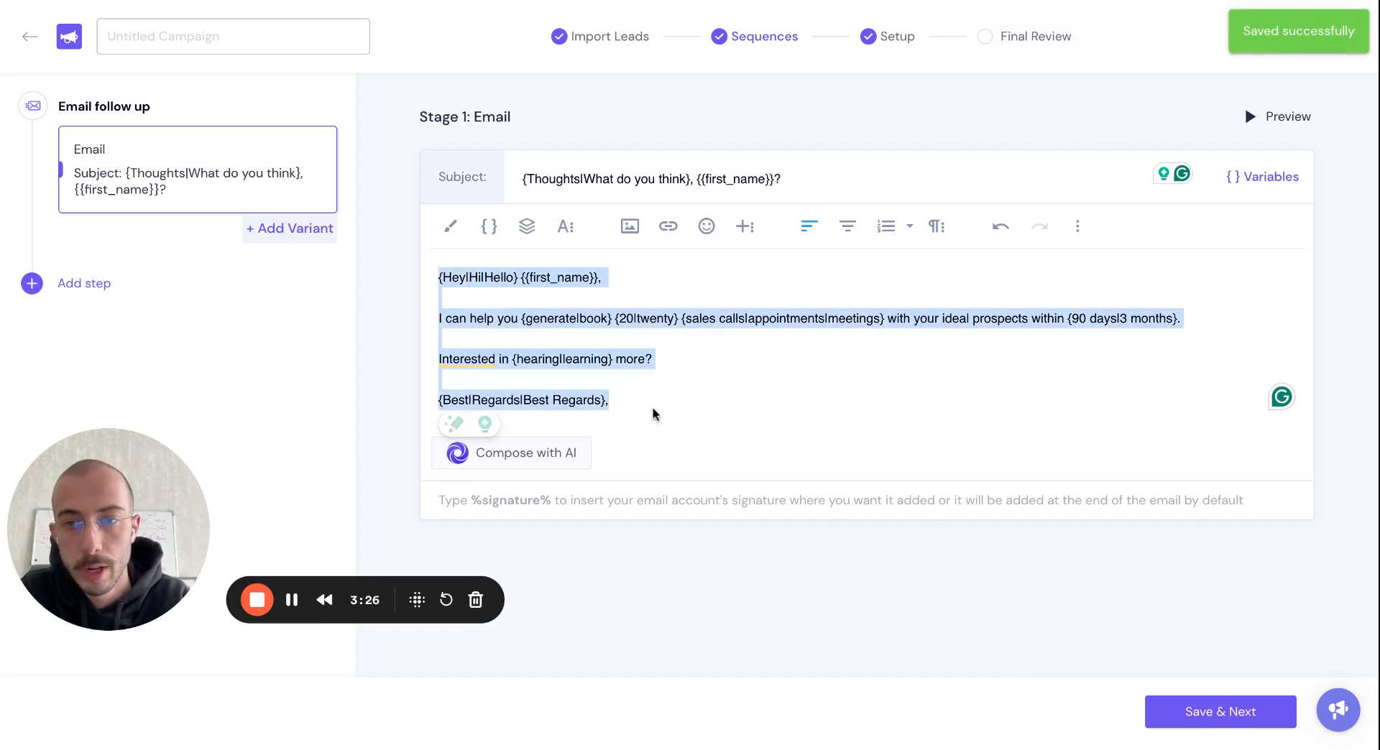
click(1035, 36)
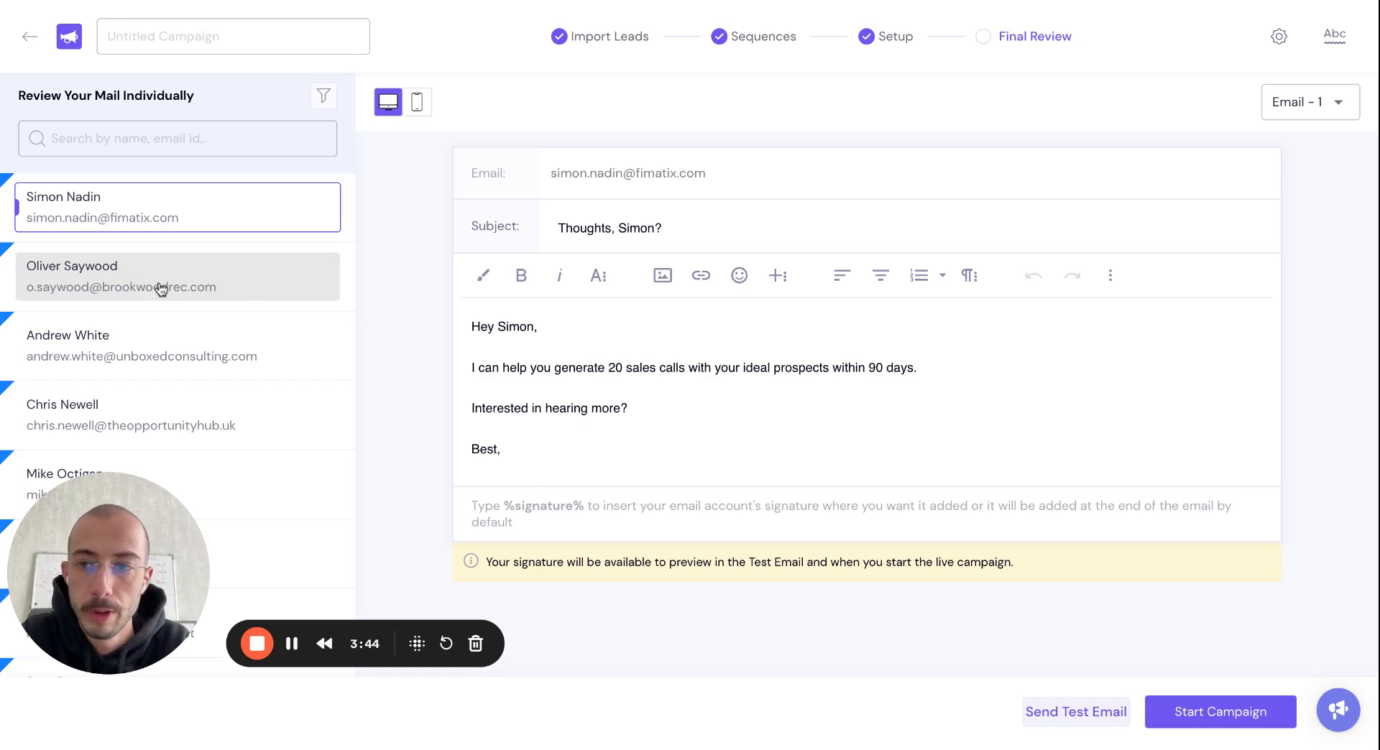
Preview the second lead's generated email and compare its greeting, offer wording and time frame with the first lead's version
click(136, 288)
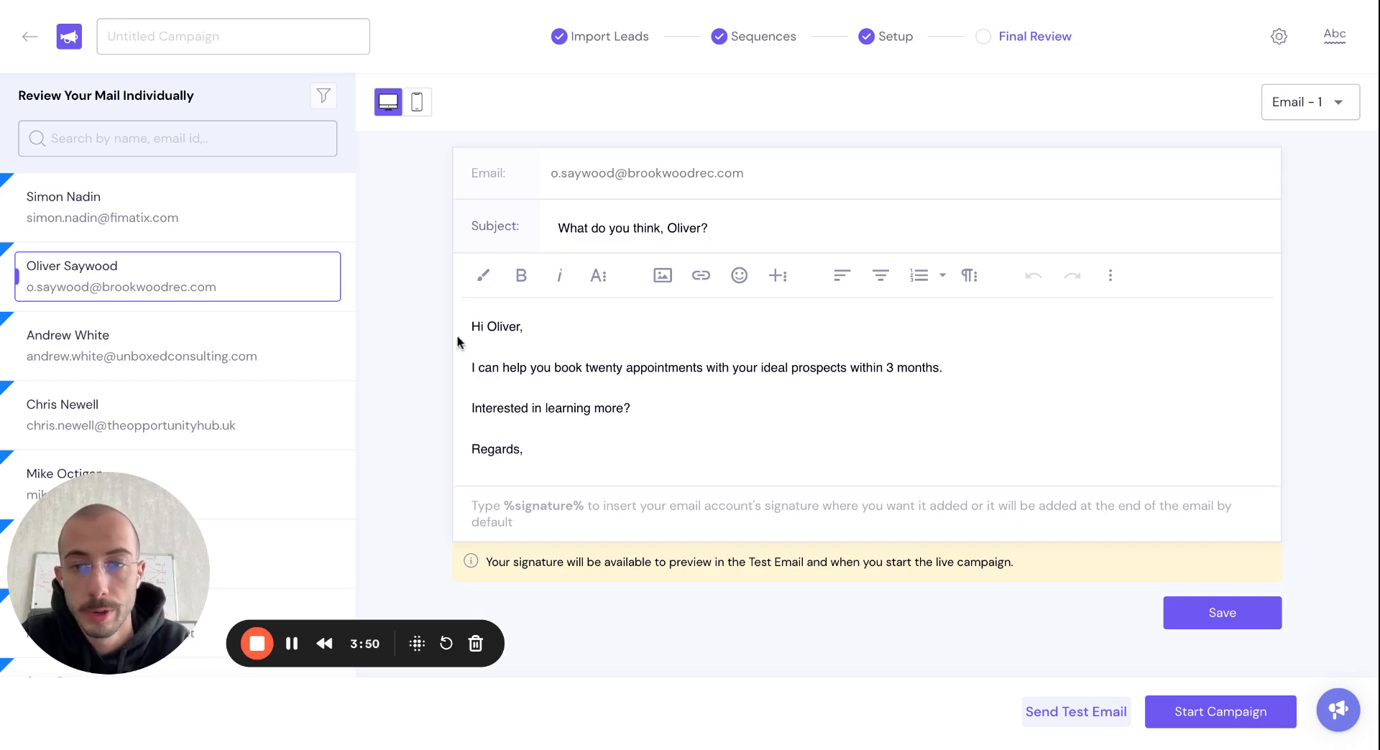
drag(481, 327, 471, 327)
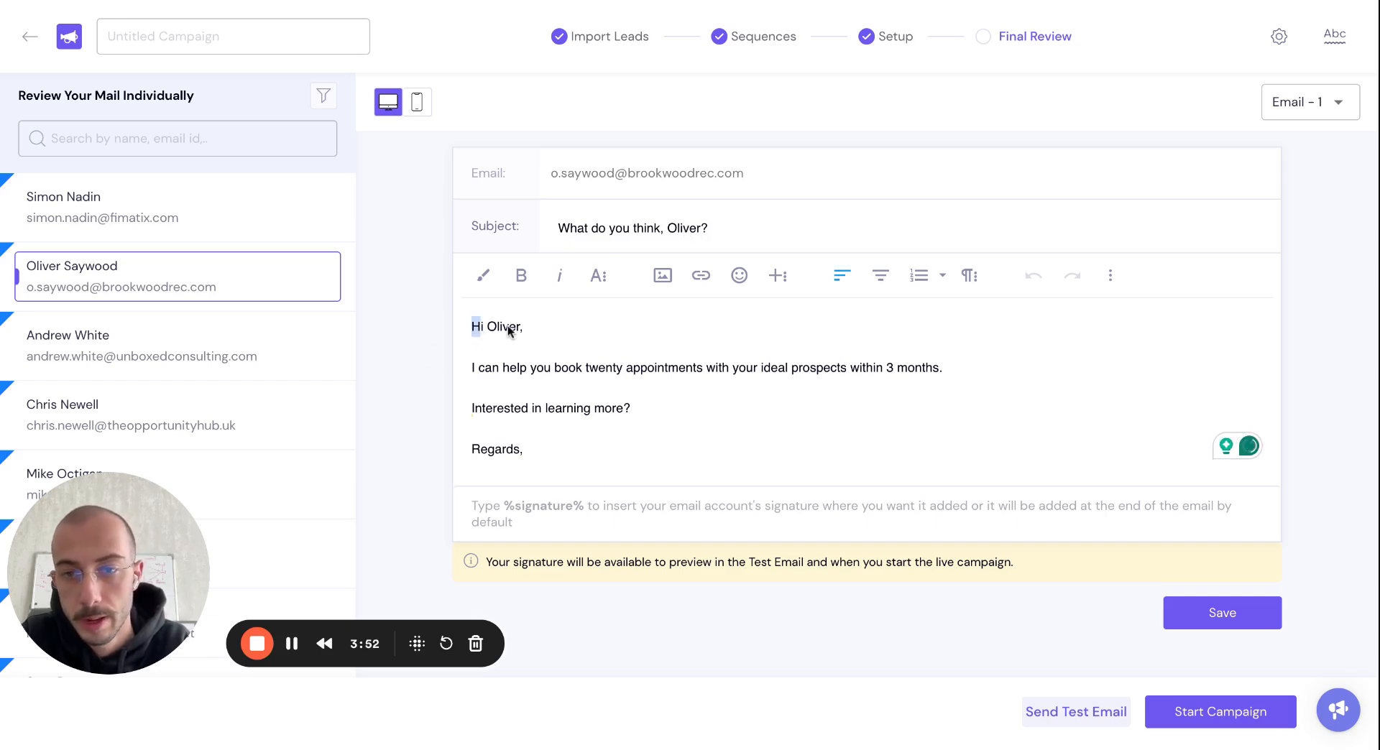
drag(544, 368, 481, 372)
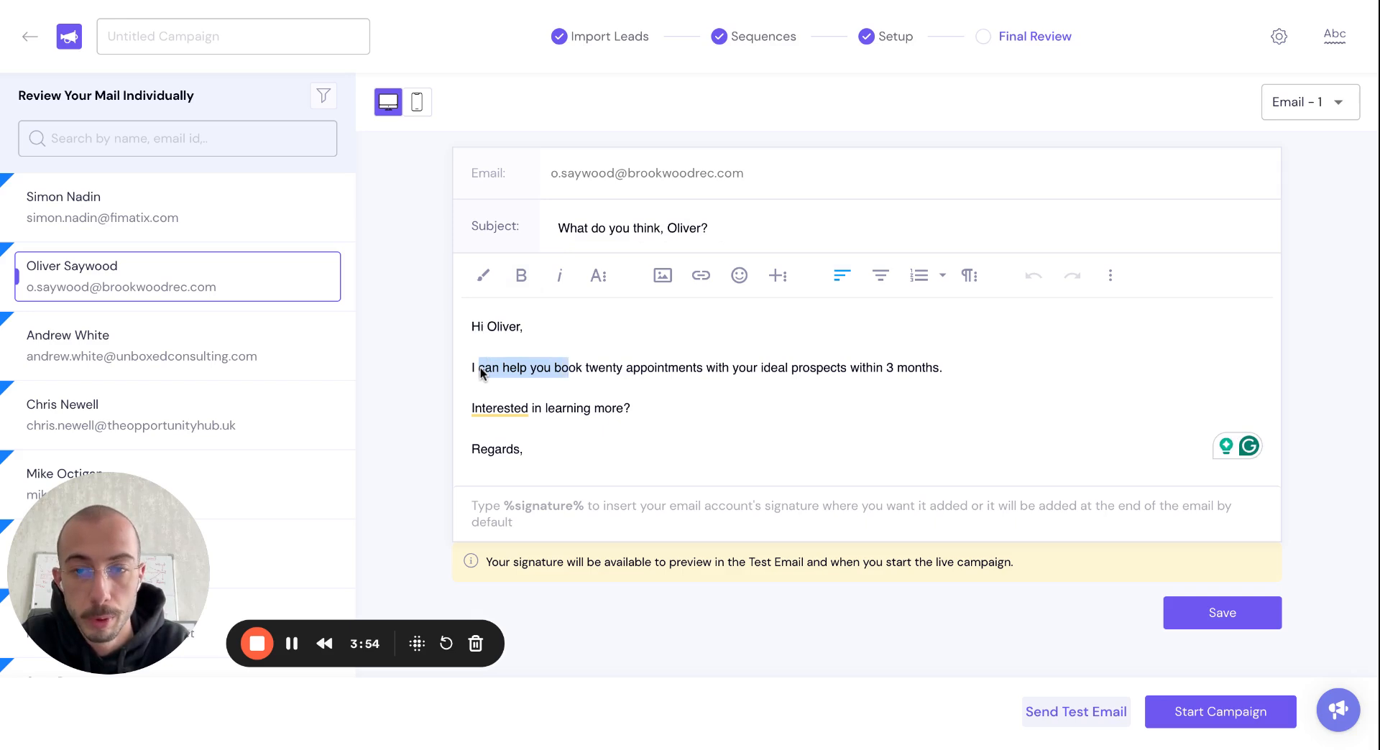
click(264, 209)
click(193, 274)
double_click(586, 374)
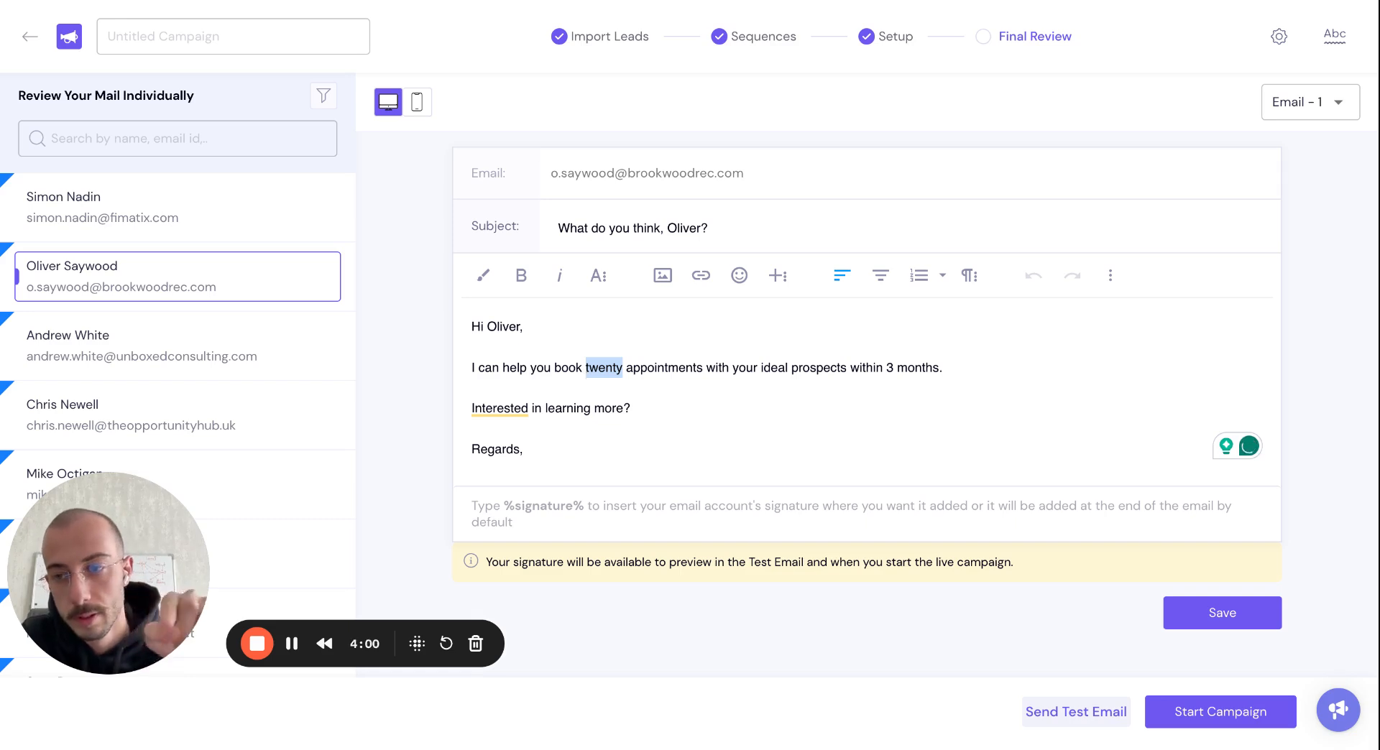
click(652, 363)
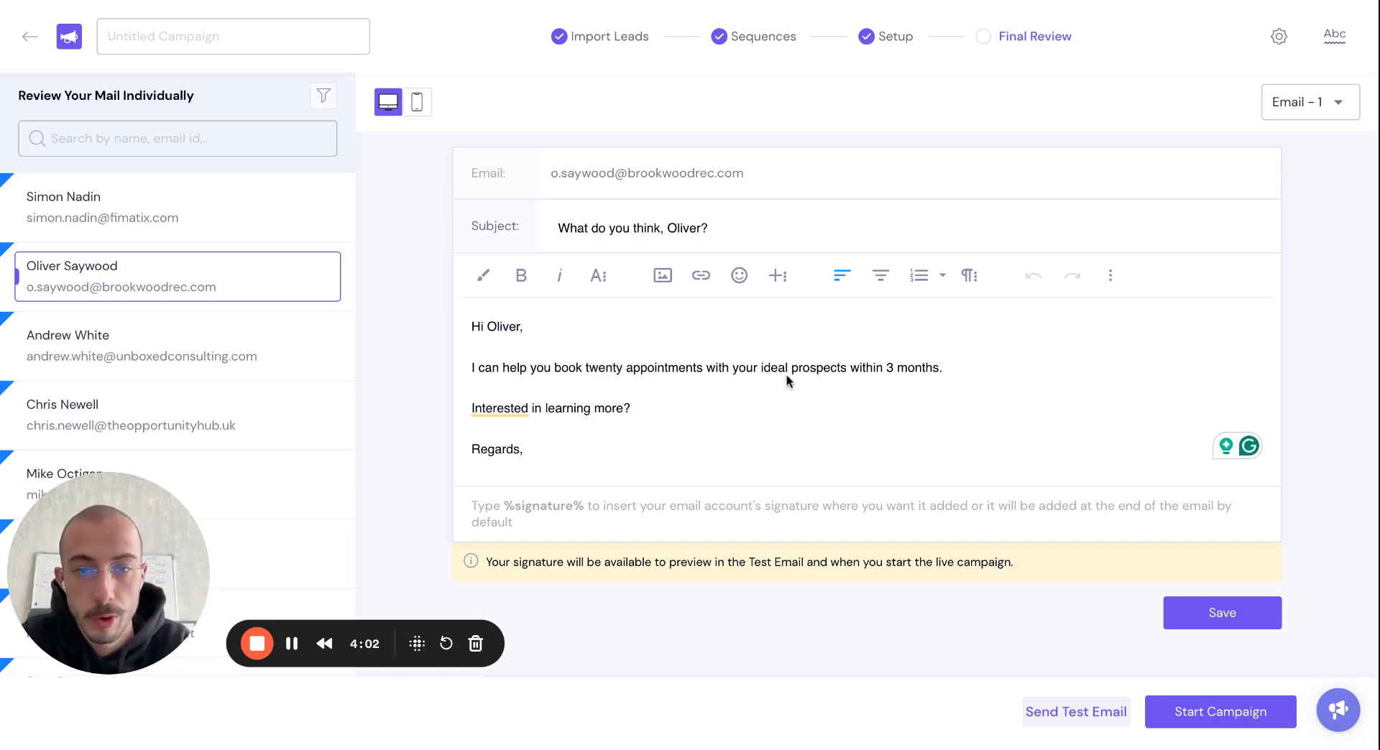
drag(886, 367, 932, 368)
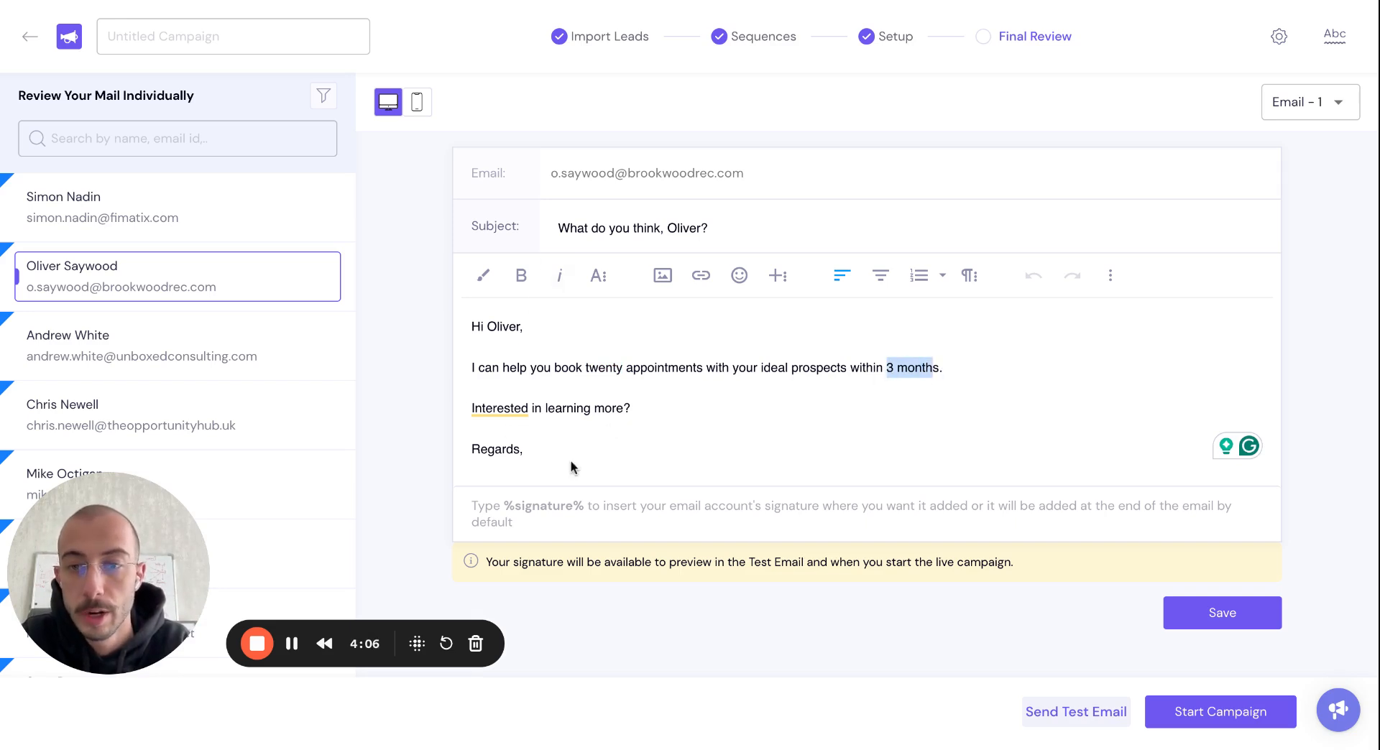
Preview the generated emails of several more leads in the review list to compare their spintax variations
click(289, 359)
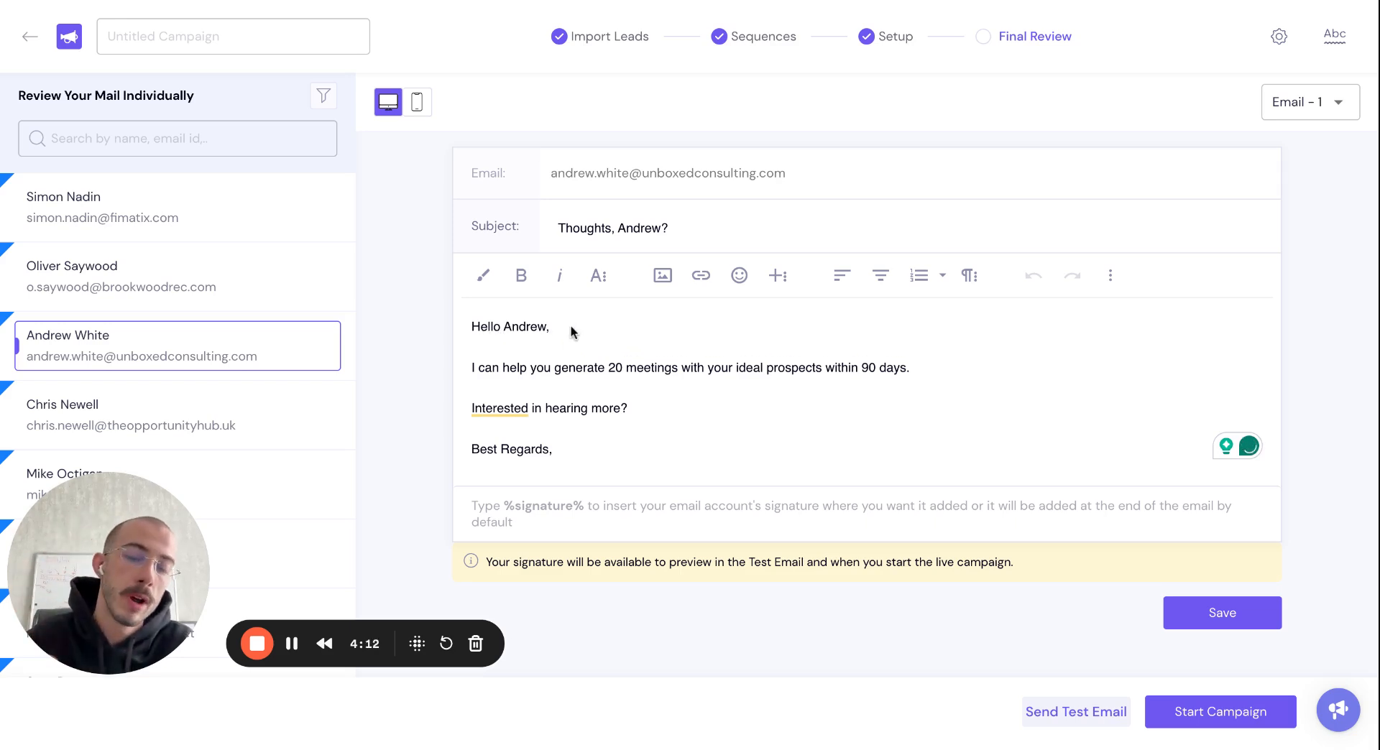
scroll(238, 412, down, 1)
scroll(237, 411, down, 1)
click(228, 326)
click(232, 385)
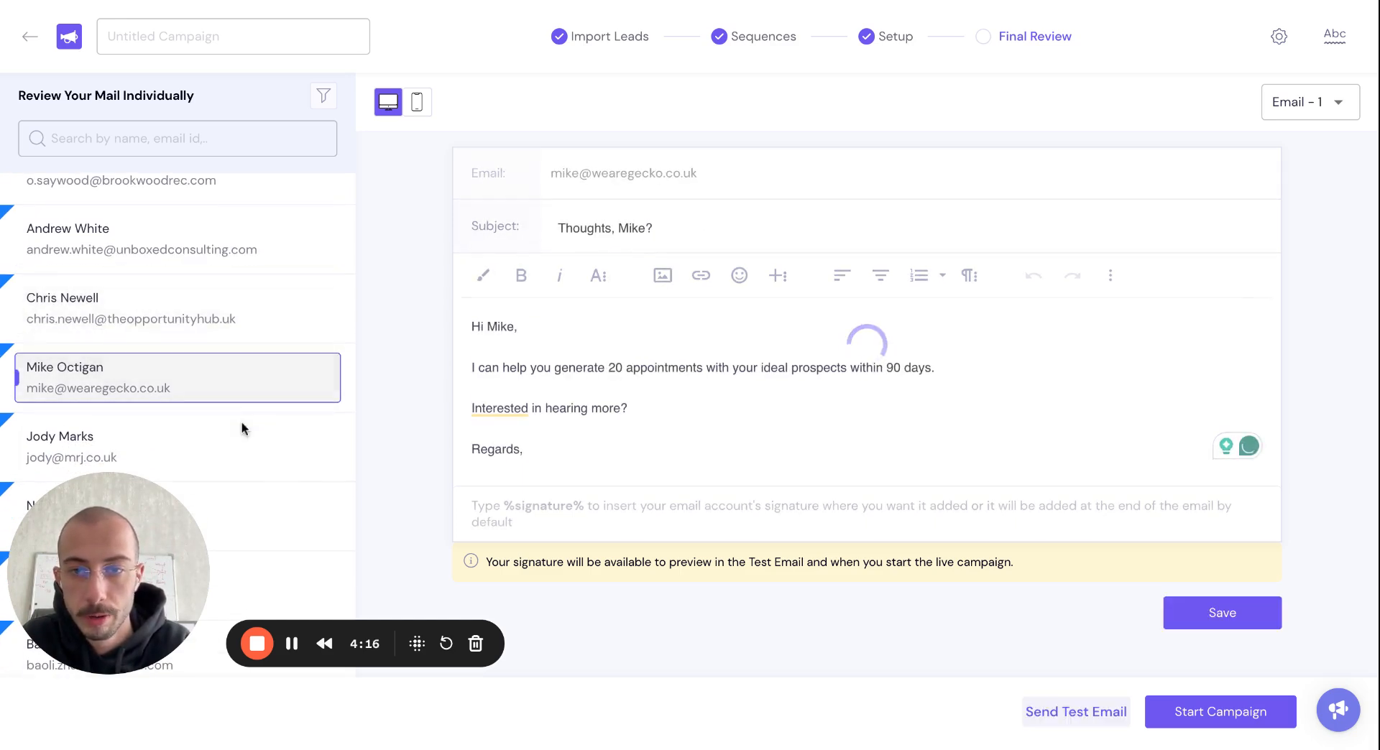
click(287, 443)
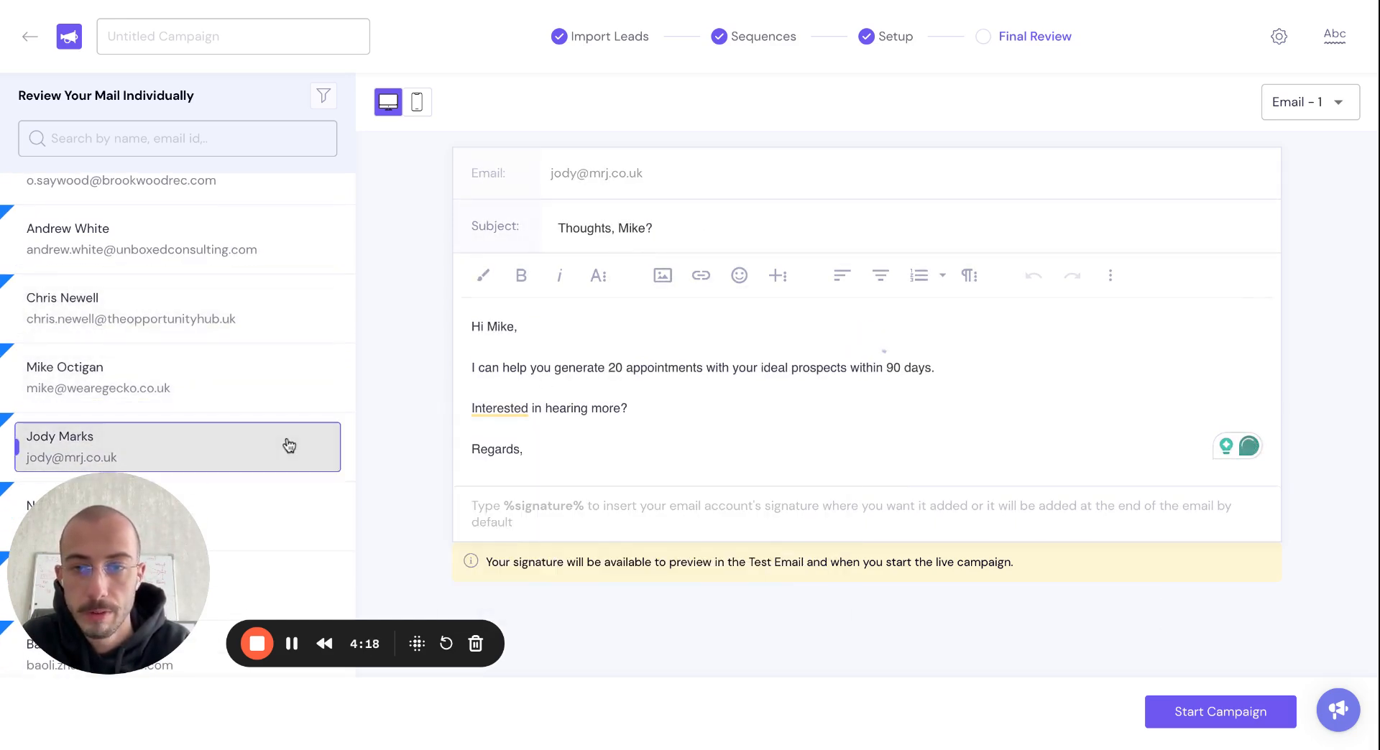
scroll(291, 445, down, 1)
click(296, 452)
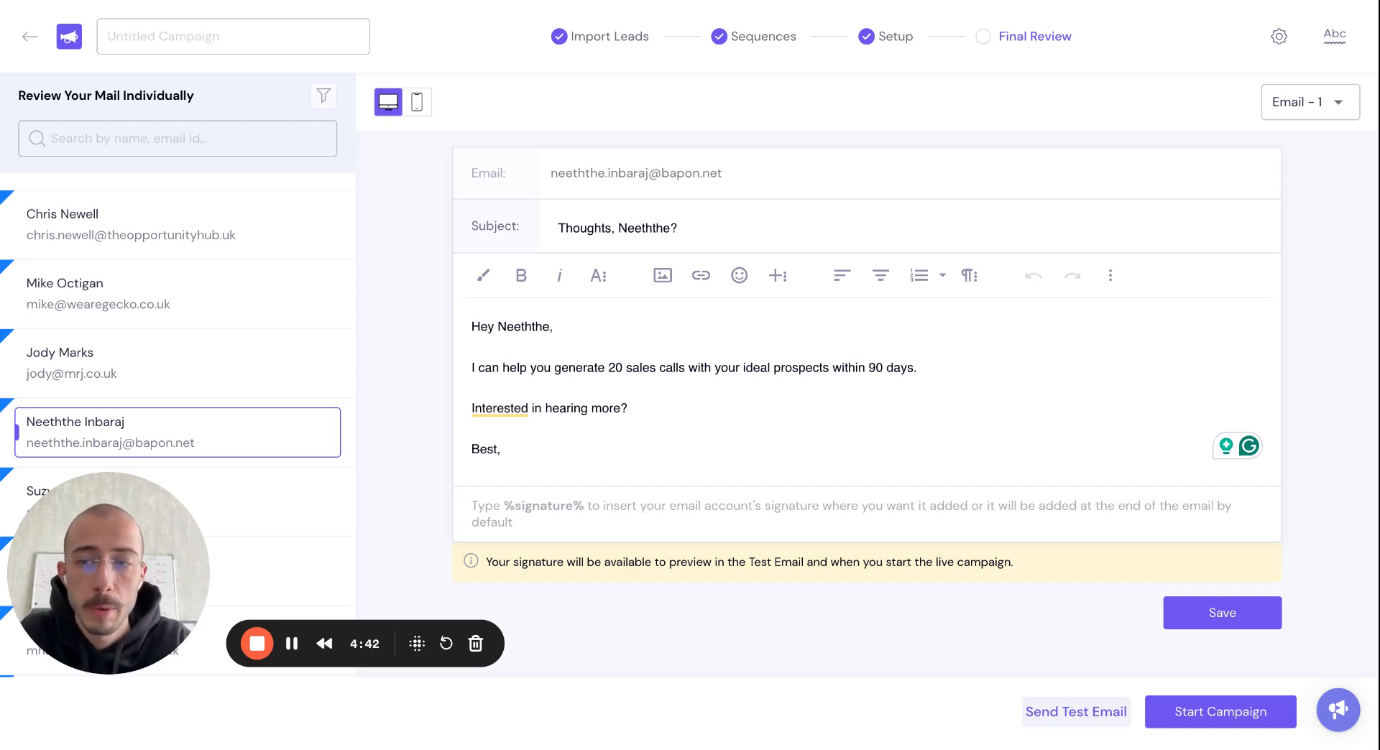
Switch to the Spintax Baby GPT in ChatGPT and start a sample email with a first-name greeting and "hope you're well."
key(super+t)
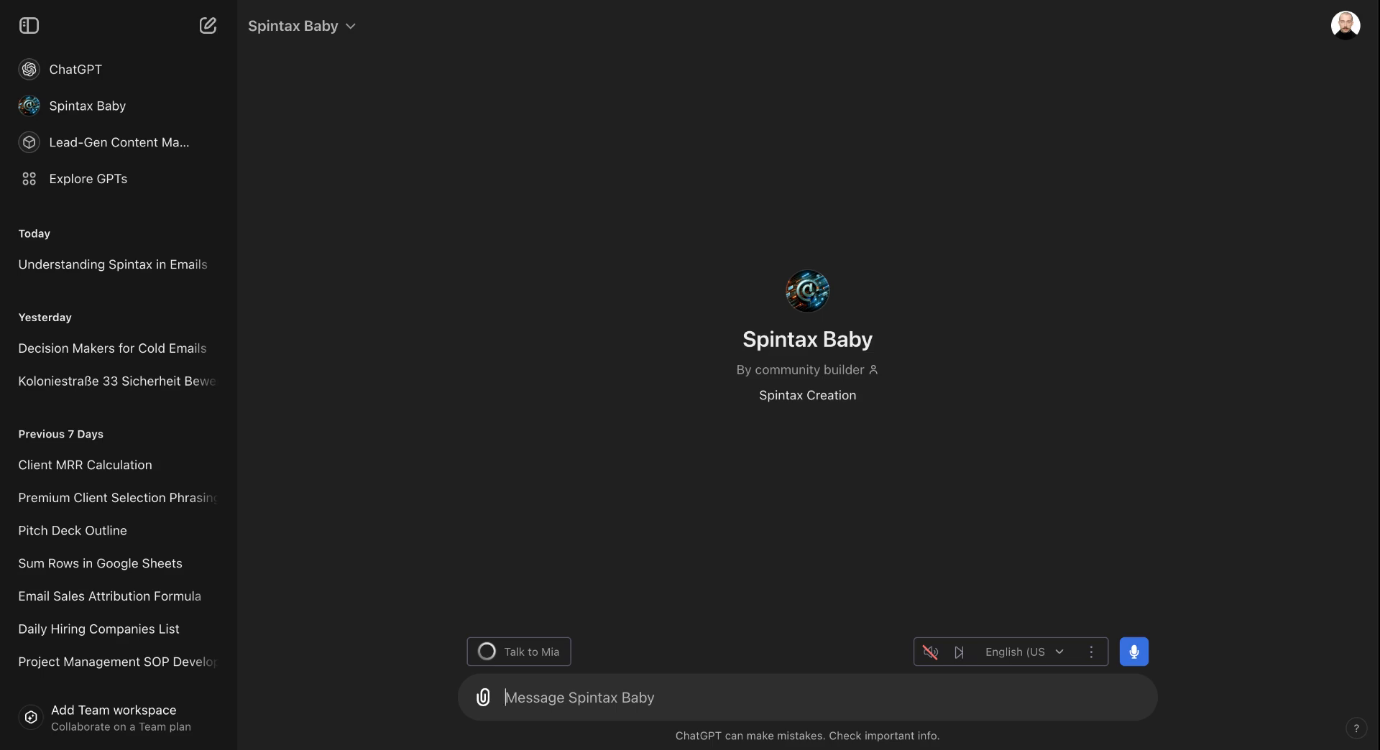
text(Hi John, ho)
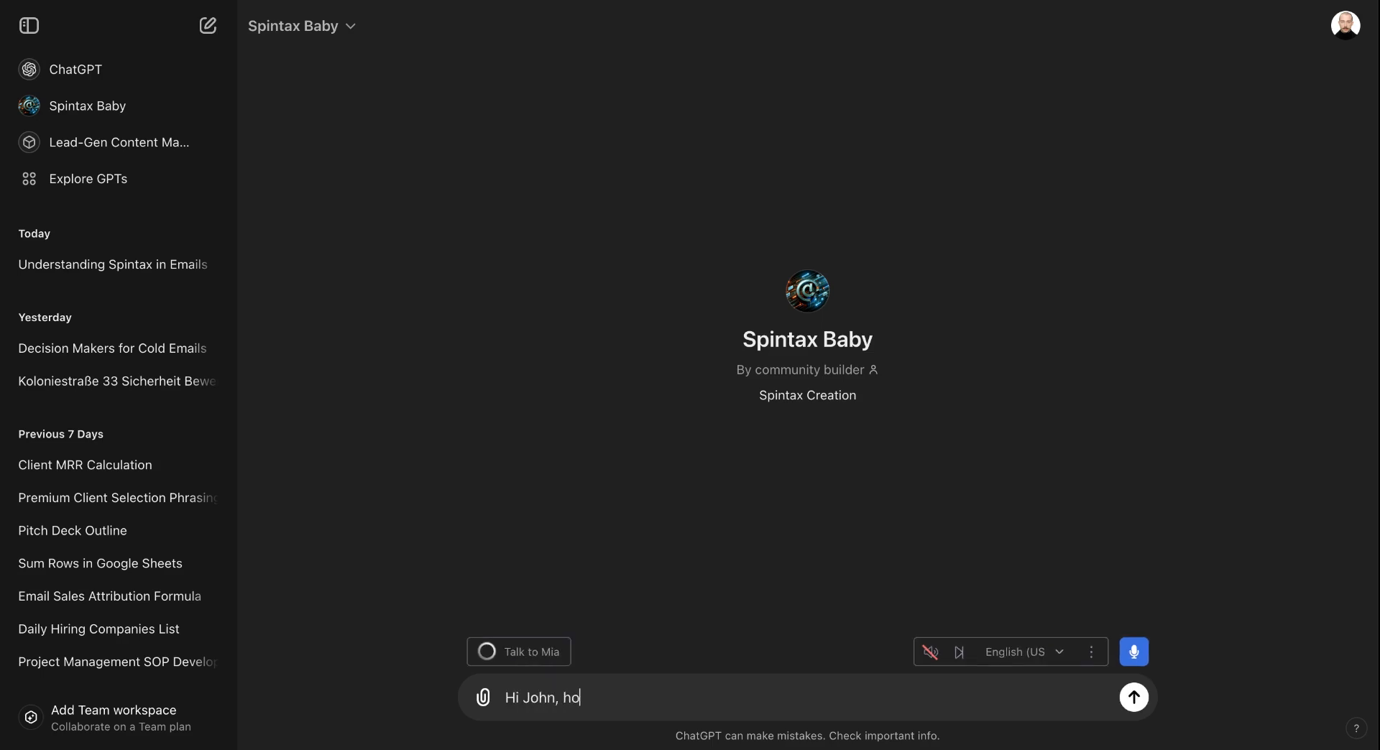
text(pe you're well.)
key(shift+Return)
Add the question "are you interested in hearing how we can help you grow your company?" to the sample email prompt
text(aRE YO)
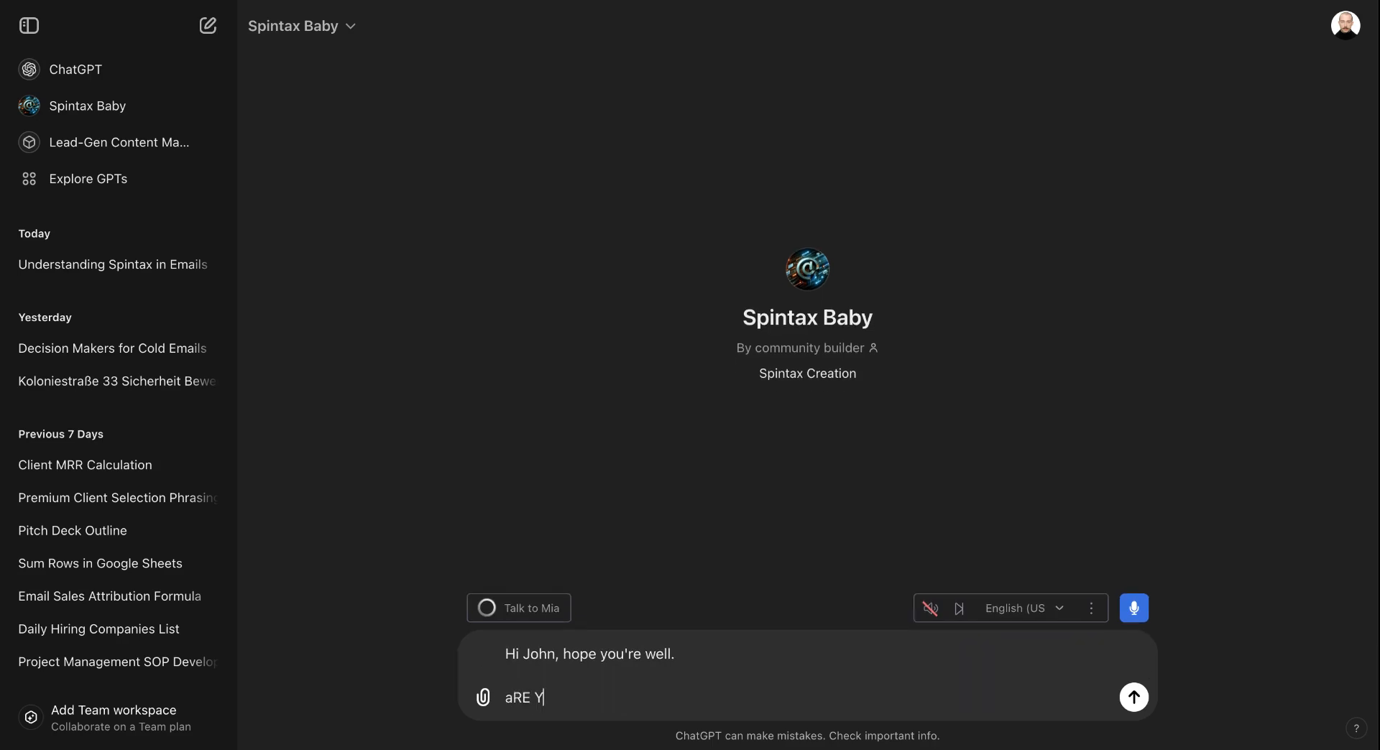
key(BackSpace)
key(BackSpace)
key(BackSpace)
key(BackSpace)
key(BackSpace)
text(are you interested in hearing how we can hel)
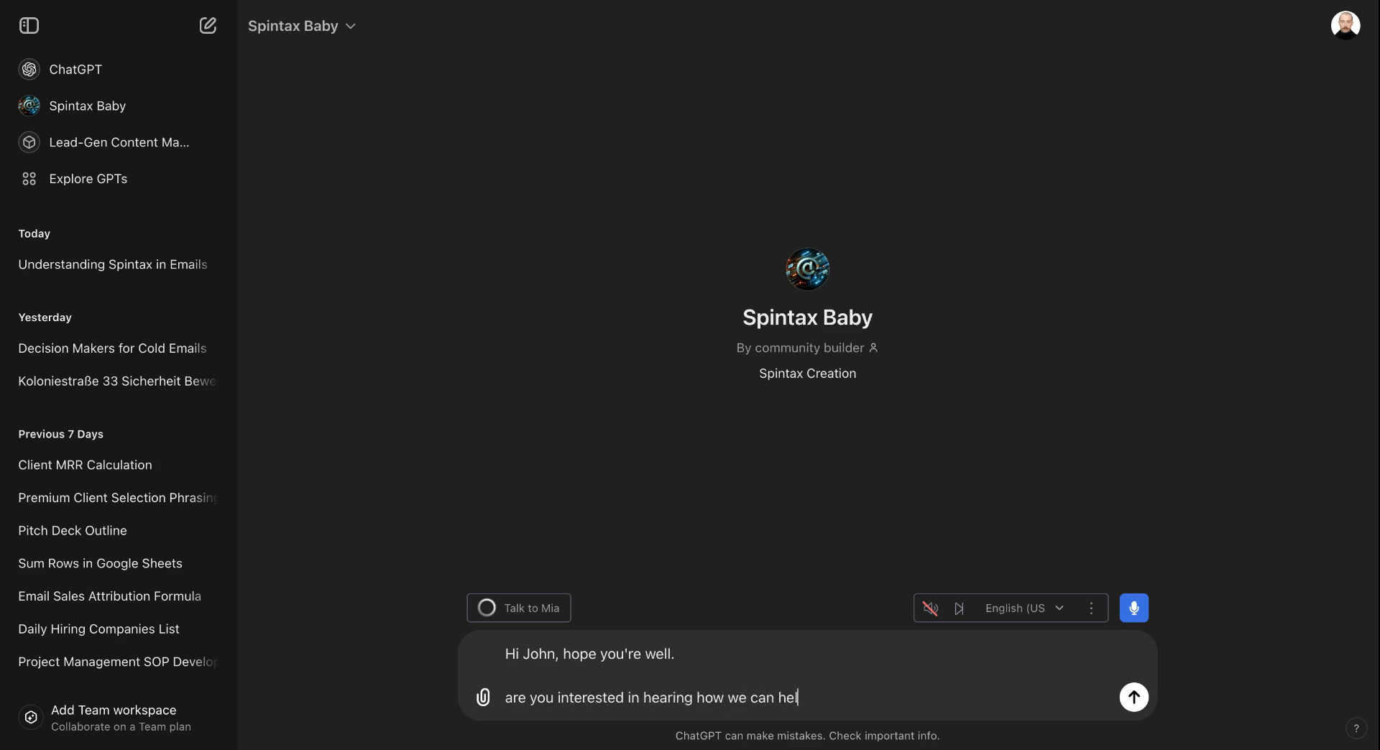
text(p you grow your company?)
Finish the prompt with "Please let me know and i'll send over more info" and submit it to generate the spintax version
key(shift+Return)
key(shift+Return)
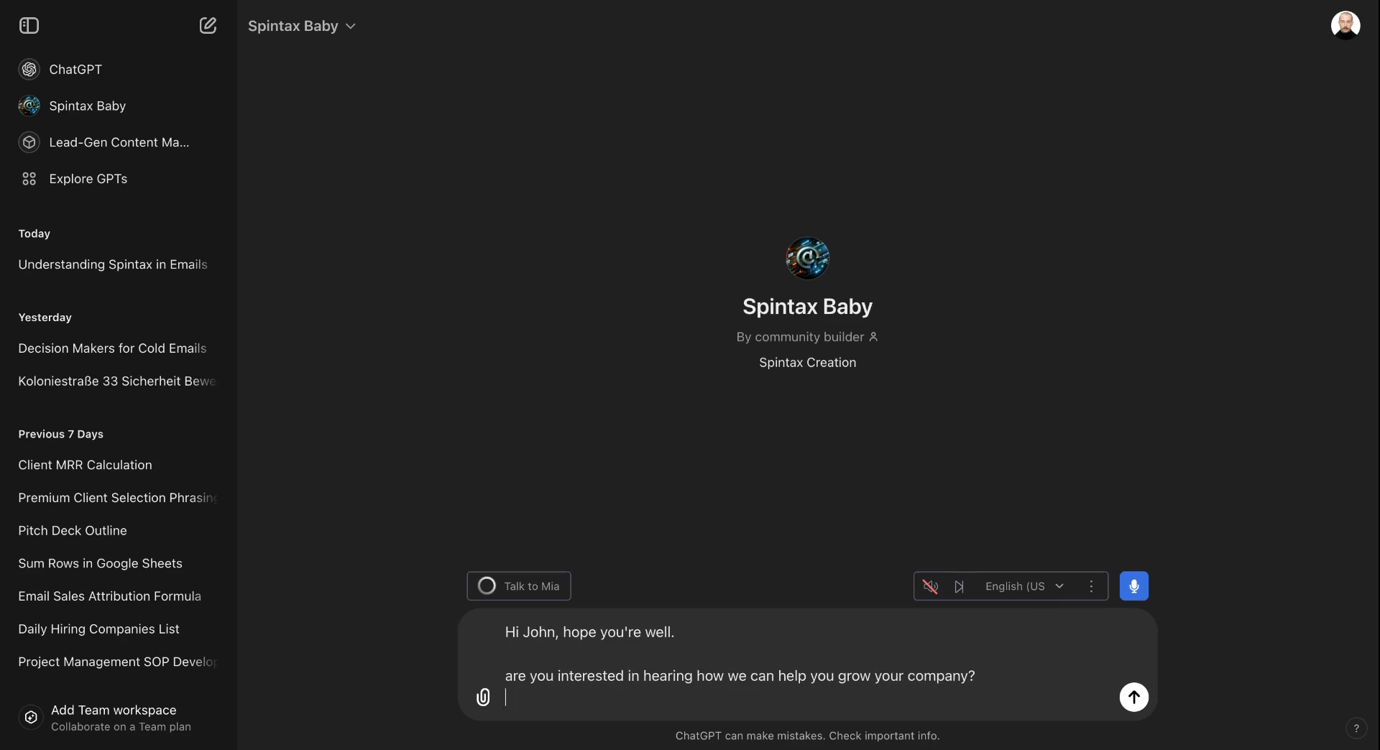
text(Please let me know)
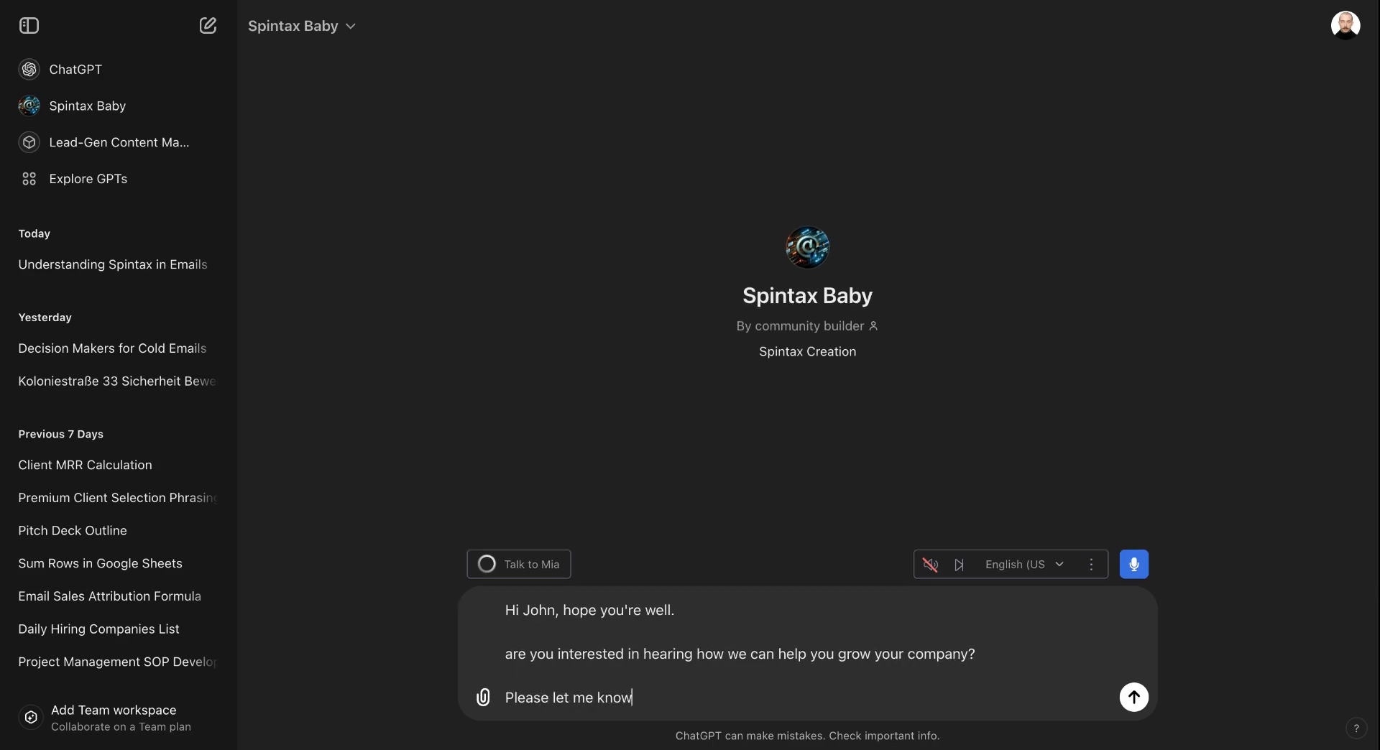
text( and i'll send over more info)
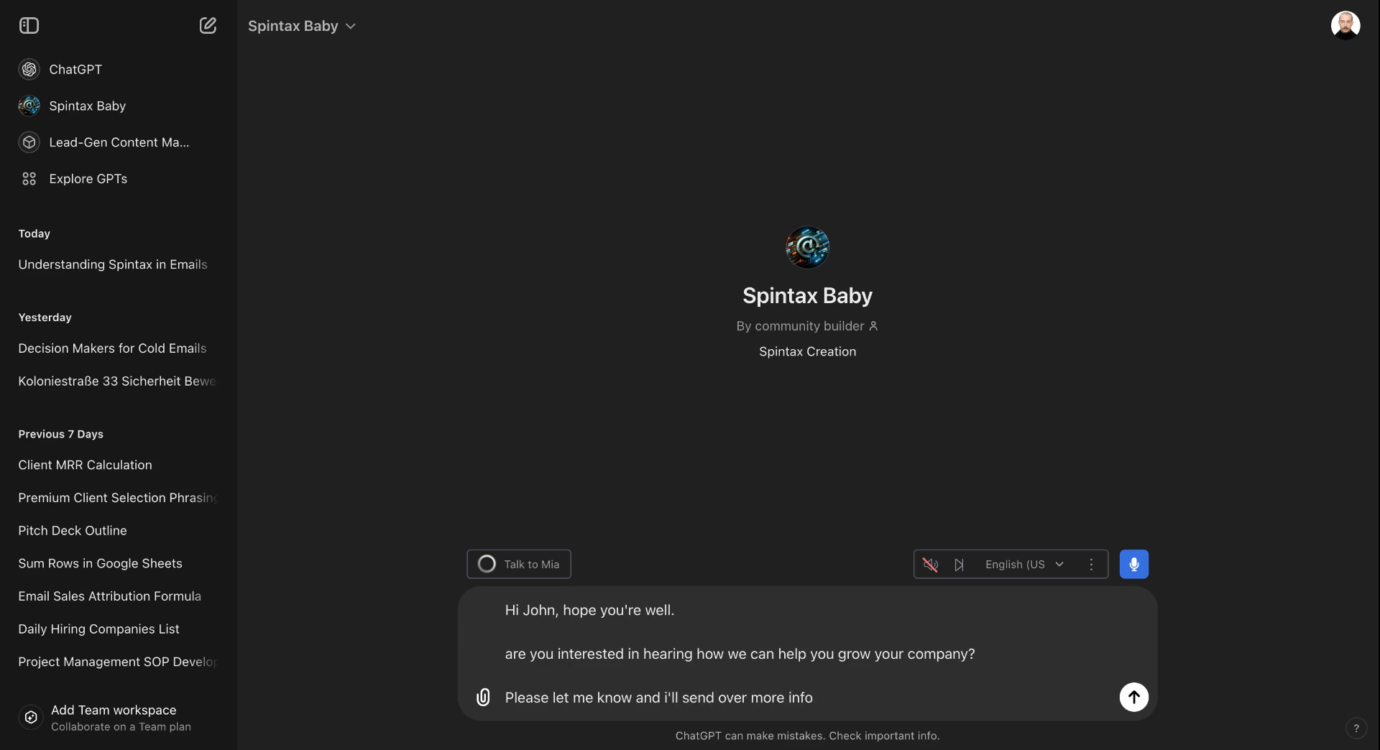
key(Return)
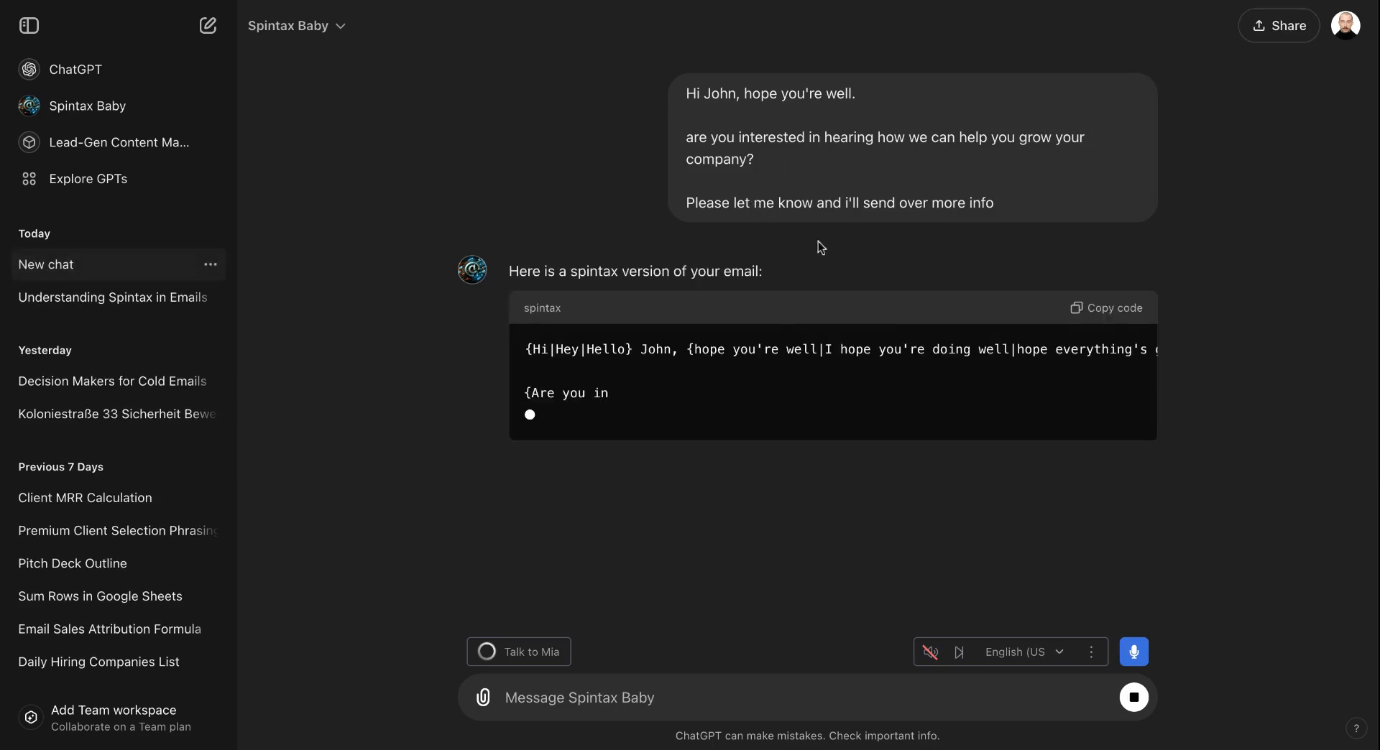
Copy the generated spintax email into the Google Docs document "How To Use Spintax In Cold Email", below the example outputs
scroll(709, 387, right, 1)
scroll(709, 386, right, 1)
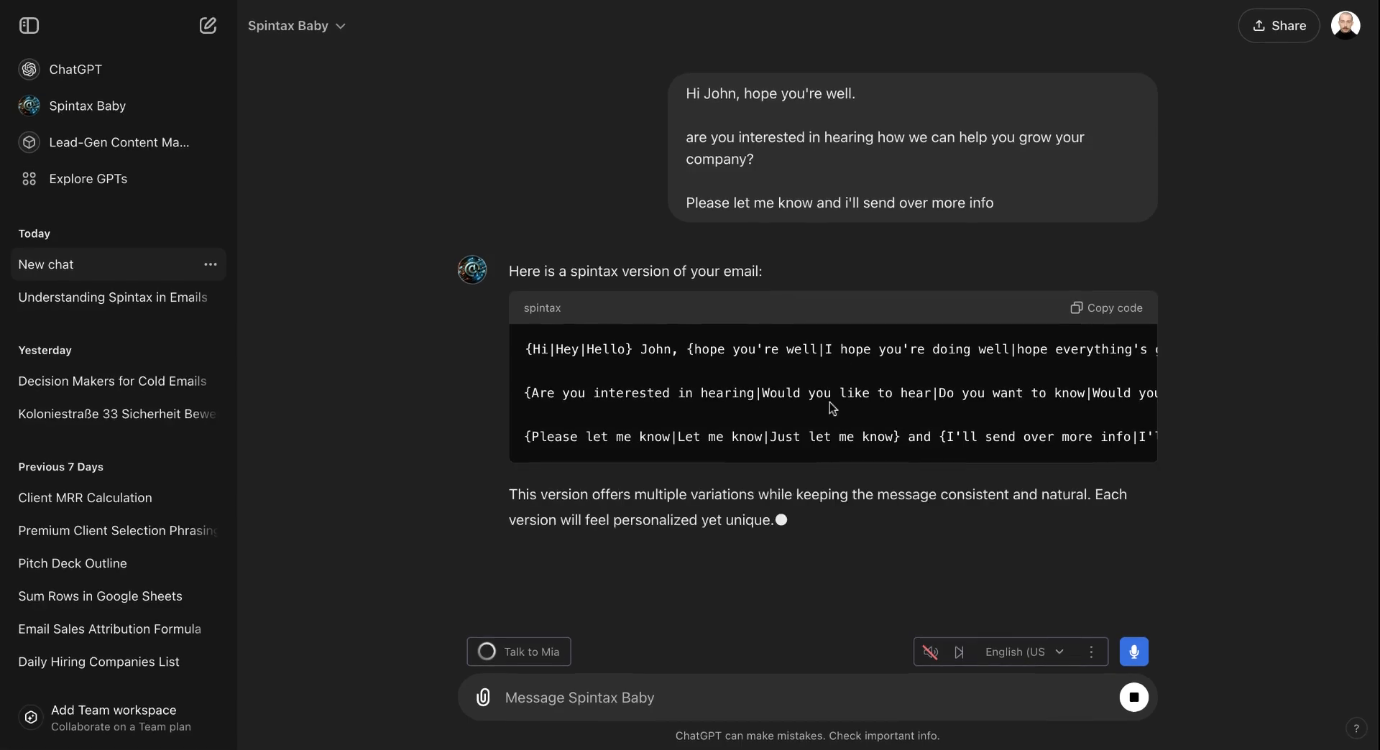
scroll(1114, 313, down, 2)
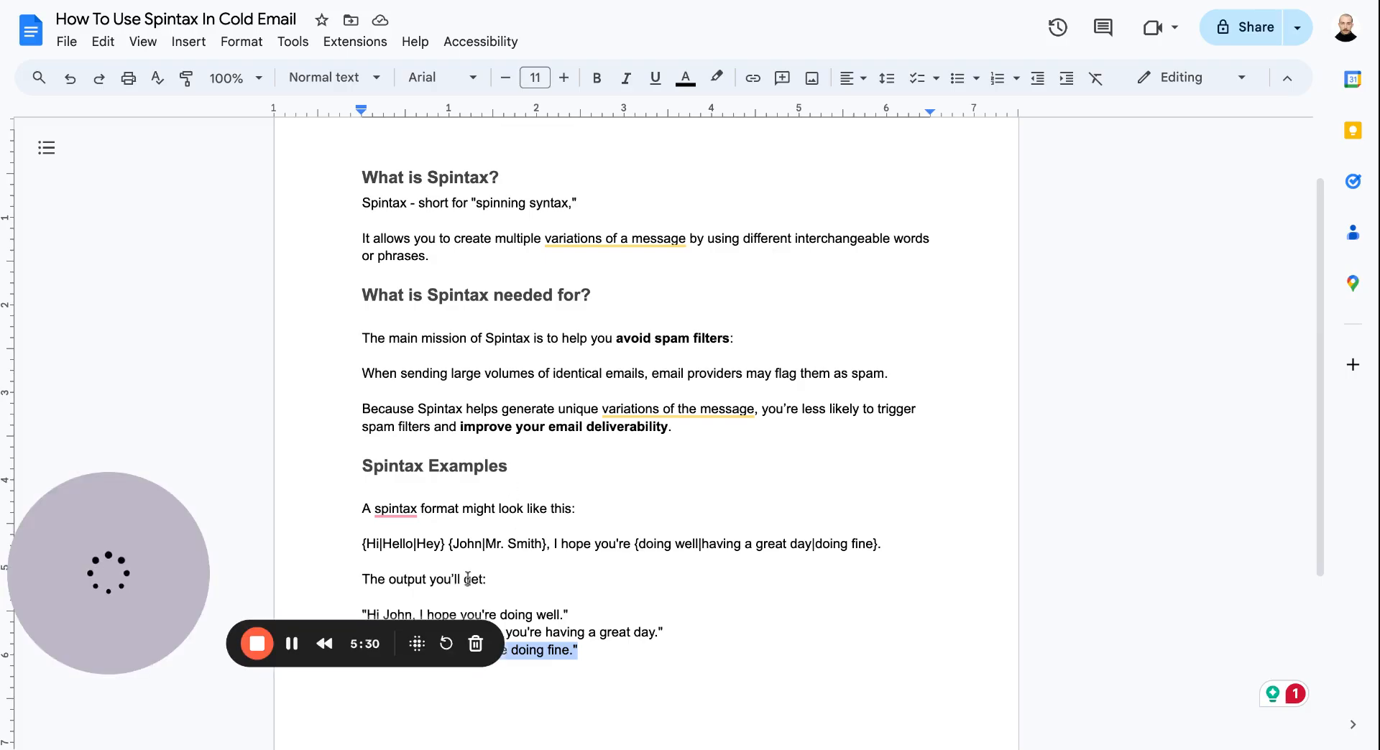
scroll(475, 564, down, 4)
click(508, 499)
key(Return)
key(Return)
text({Hi|Hey|Hello} John, {hope you're well|I hope you're doing well|hope everything's good with you|I trust you're doing great}.  {Are you interested in hearing|Would you like to hear|Do you want to know|Would you be open to discussing} how we can {help you grow|assist in growing|support the growth of} your {company|business}?  {Please let me know|Let me know|Just let me know} and {I'll send over more info|I'll send over the details|I can provide more information|I'll share further details}.)
scroll(460, 488, down, 4)
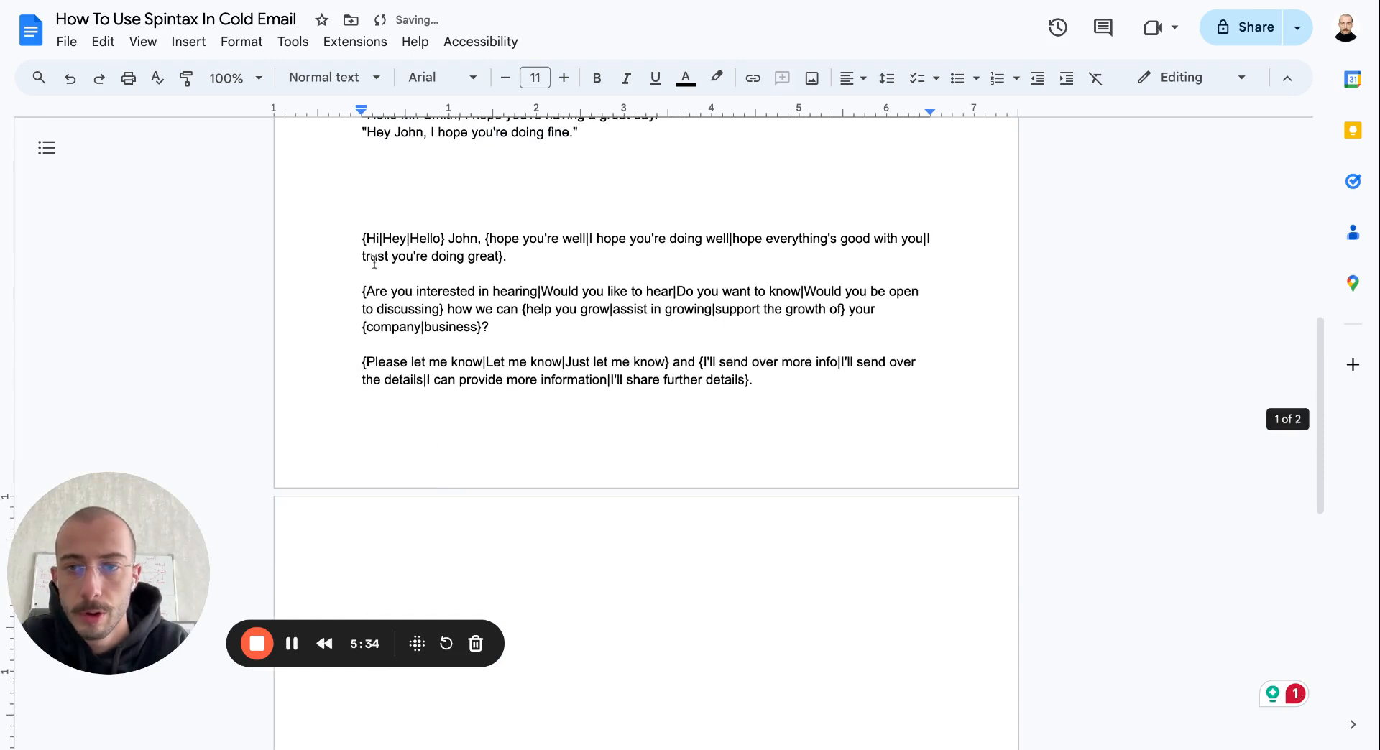
Remove the alternative "|I trust you're doing great" from the opening line of the pasted spintax email
drag(364, 289, 365, 238)
click(607, 279)
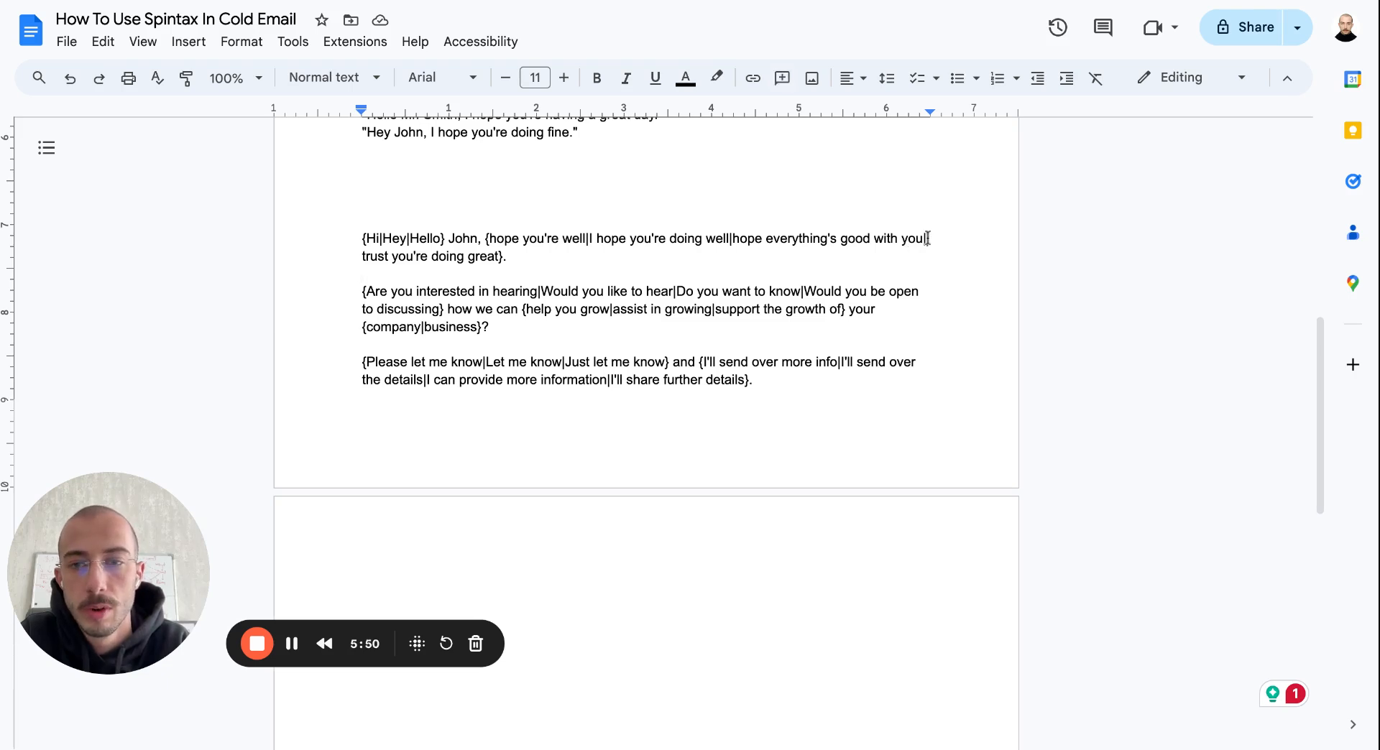
shift+click(927, 238)
key(shift+Left)
key(shift+Left)
key(shift+Left)
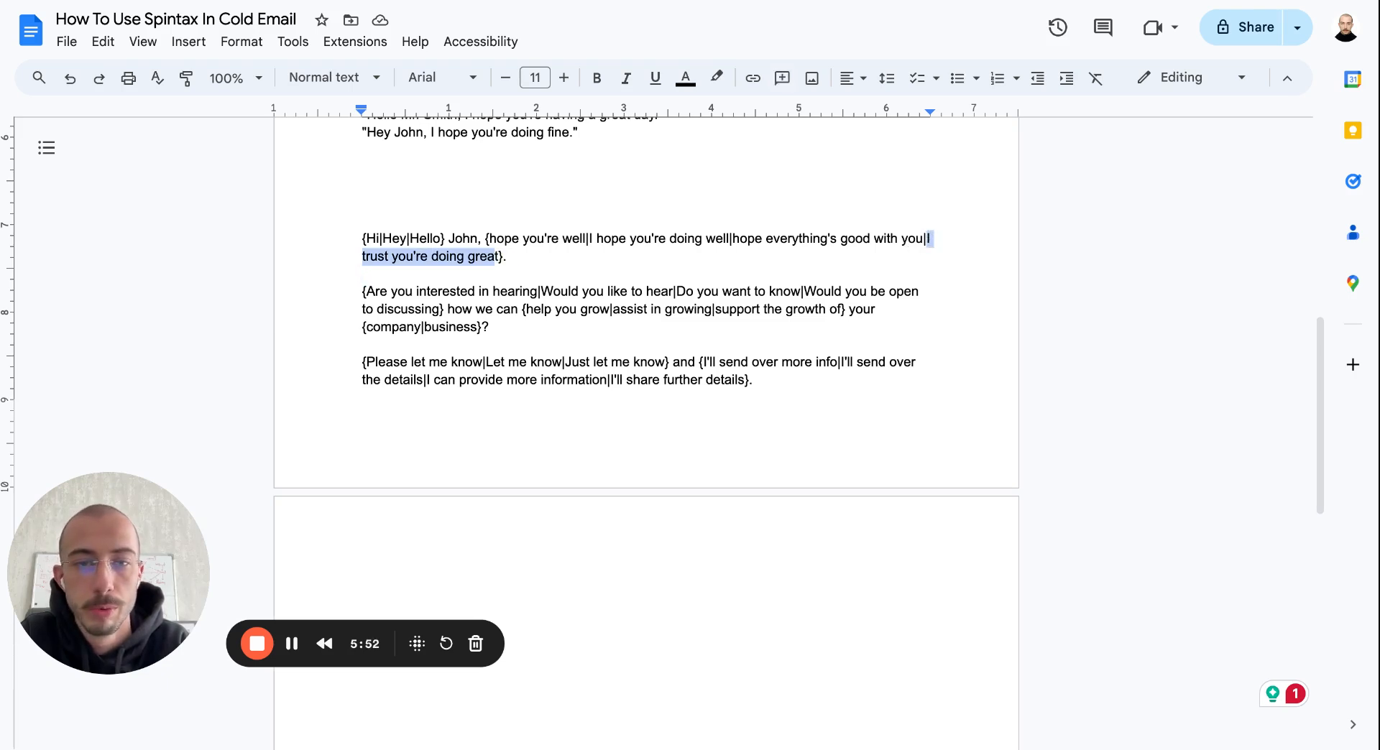
key(BackSpace)
key(BackSpace)
Examine the remaining well-wishing alternatives in the opening line of the pasted spintax email
double_click(852, 258)
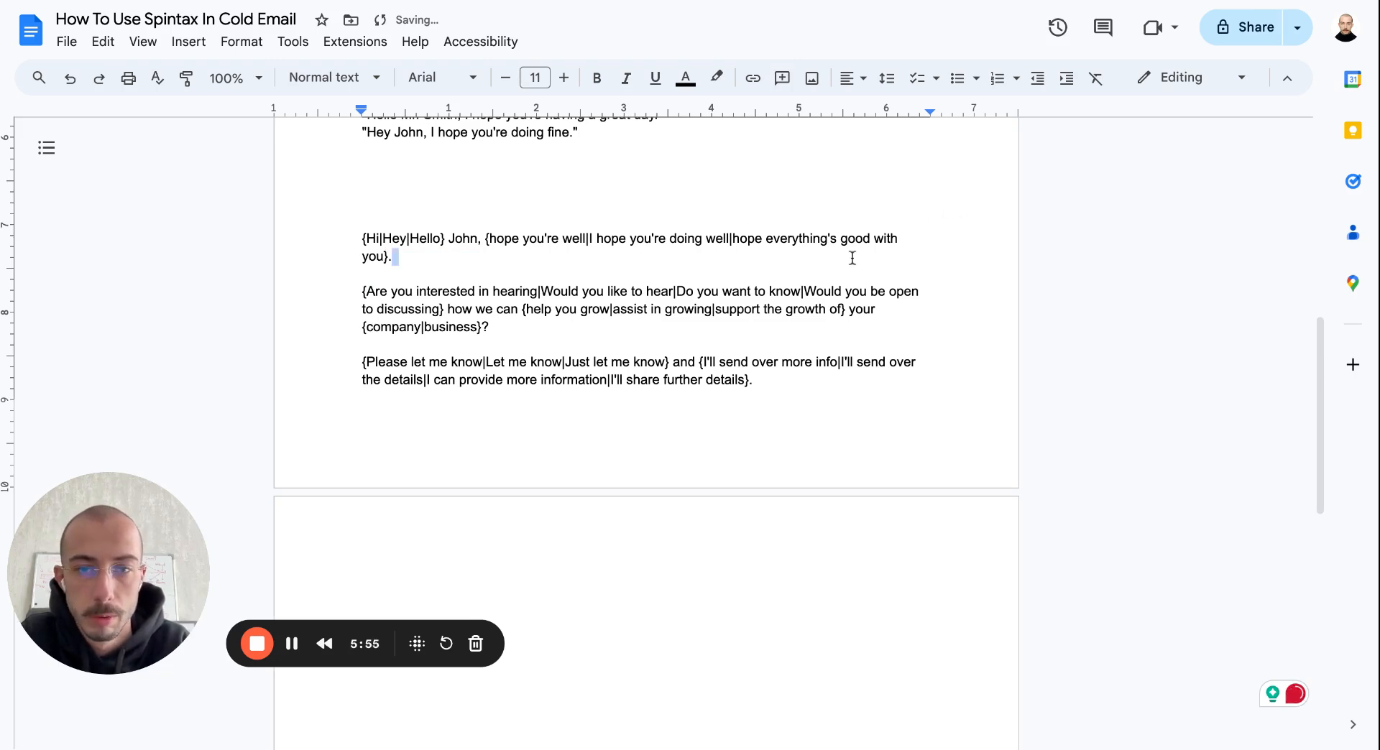
shift+click(738, 241)
drag(594, 240, 728, 239)
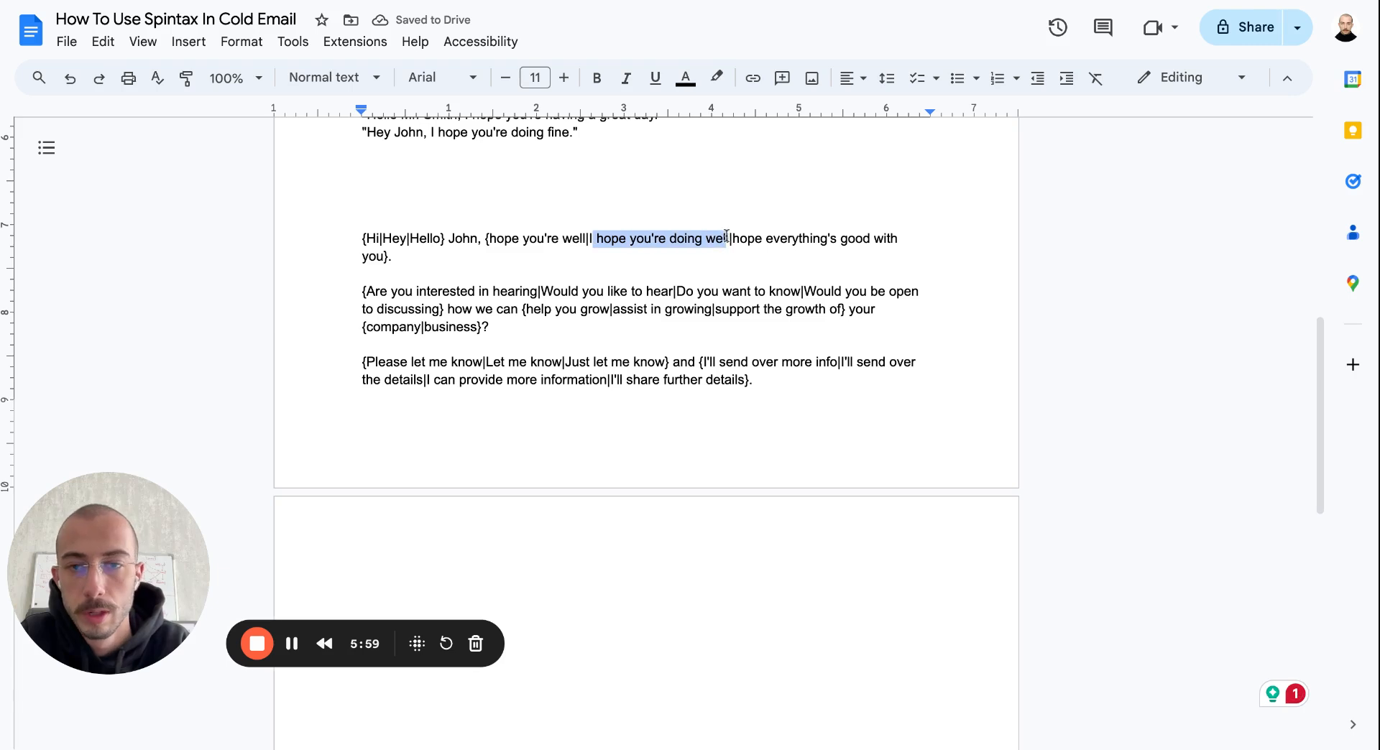
click(488, 330)
drag(395, 257, 426, 239)
click(417, 291)
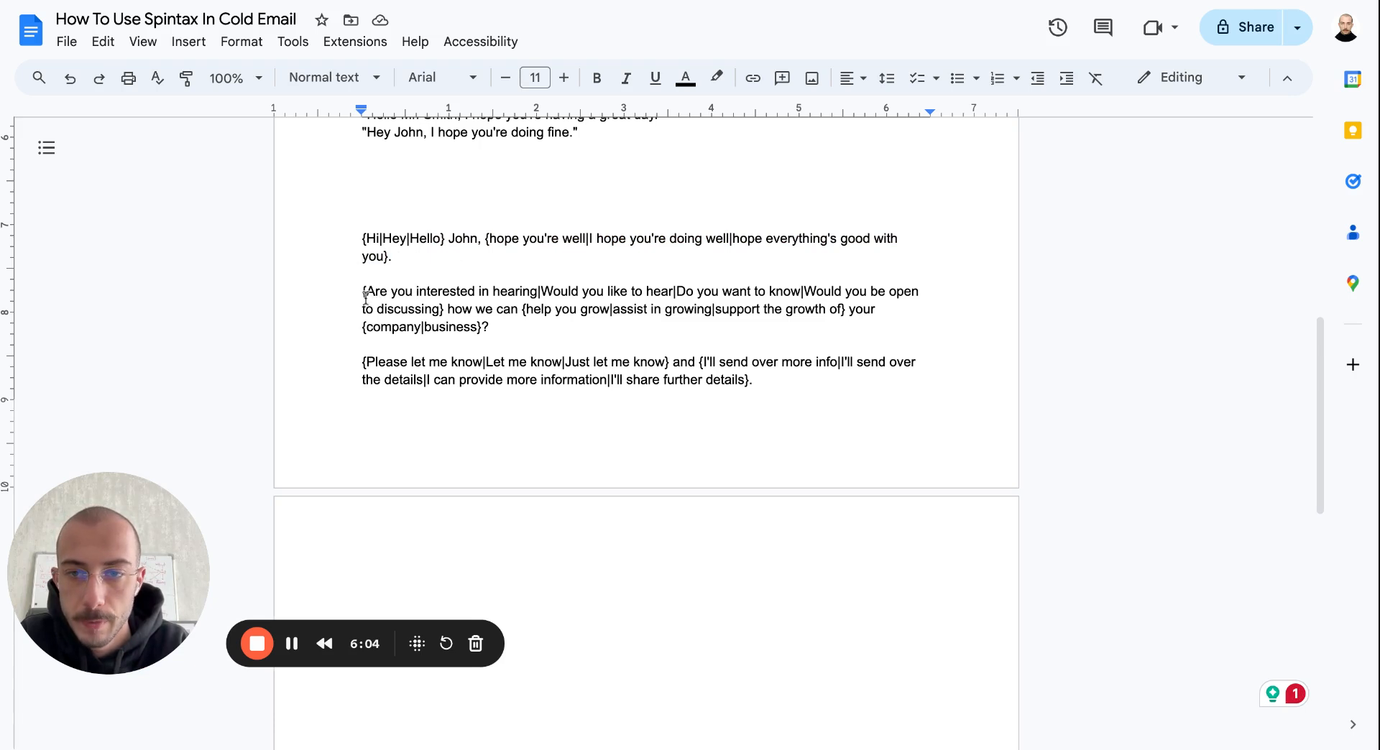
Examine the question alternatives that begin with {Are you interested in hearing|Would you like to hear in the second paragraph
click(366, 293)
key(ctrl+shift+Right)
key(ctrl+shift+Right)
key(ctrl+shift+Right)
key(ctrl+shift+Right)
key(ctrl+shift+Right)
drag(547, 292, 681, 293)
click(681, 293)
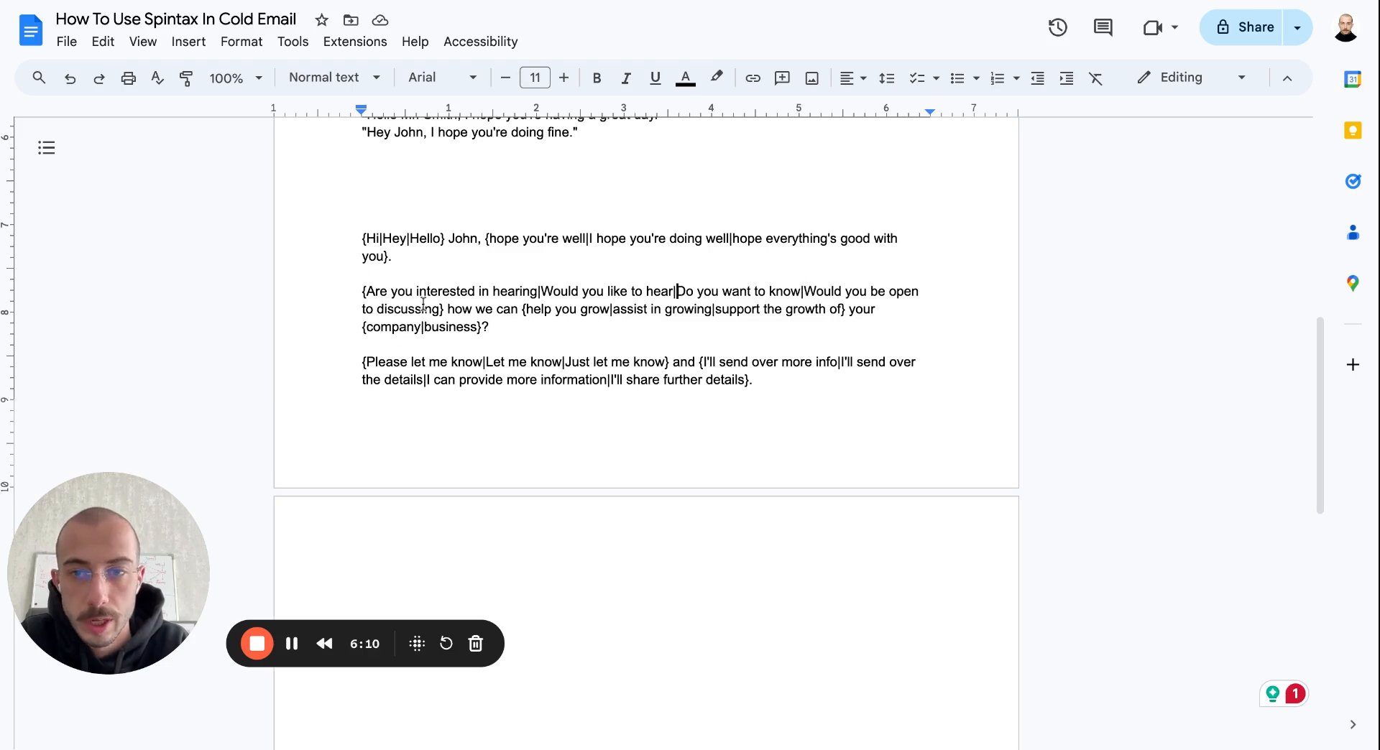
Check how the {help you grow|assist in growing|support the growth of} alternatives and the closing line fit their sentences
drag(443, 309, 363, 292)
click(498, 310)
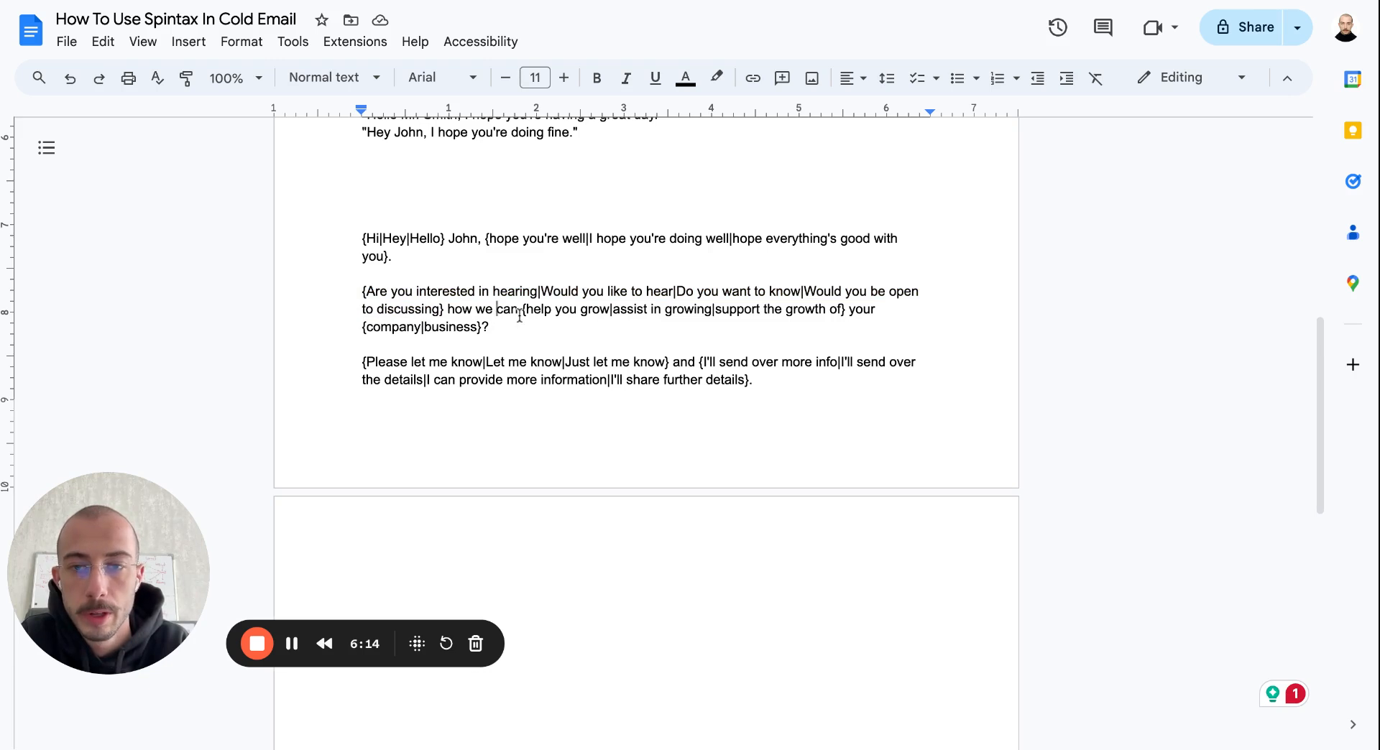
drag(527, 309, 819, 310)
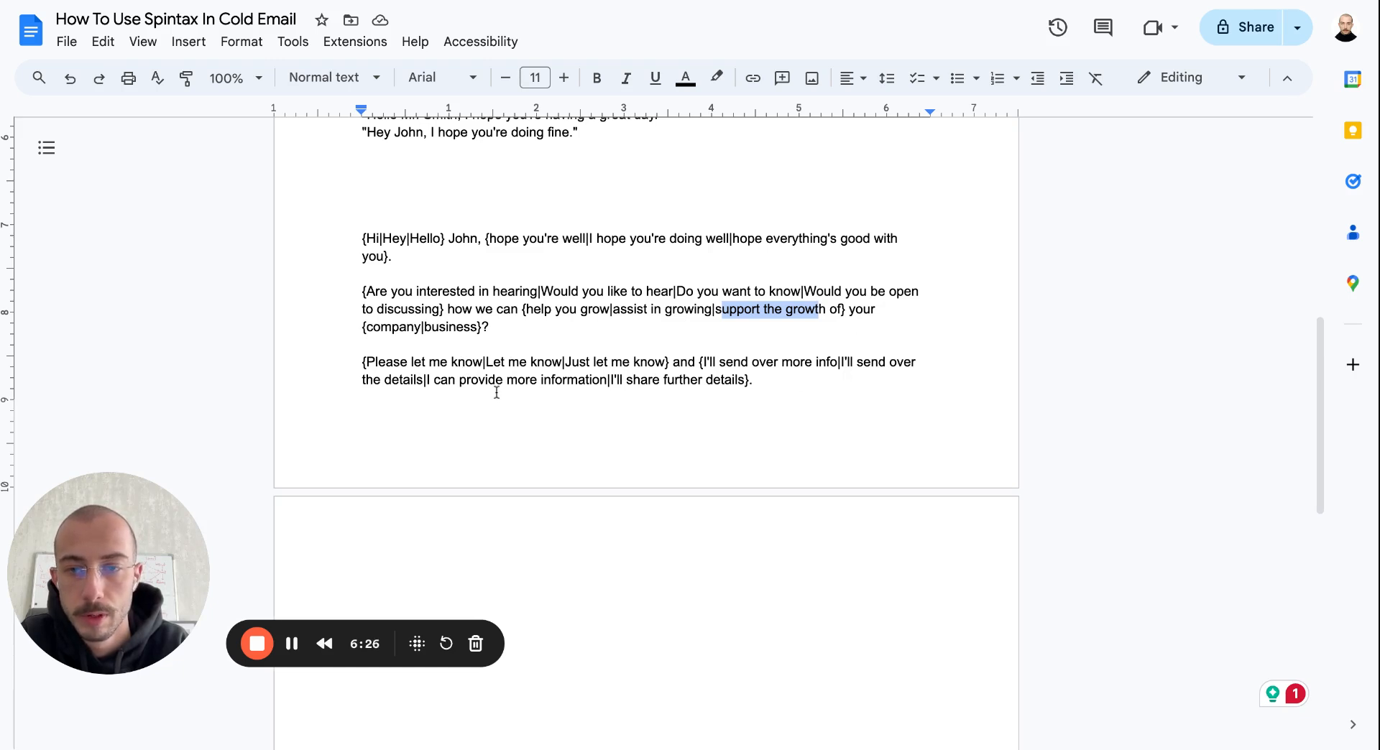
click(736, 393)
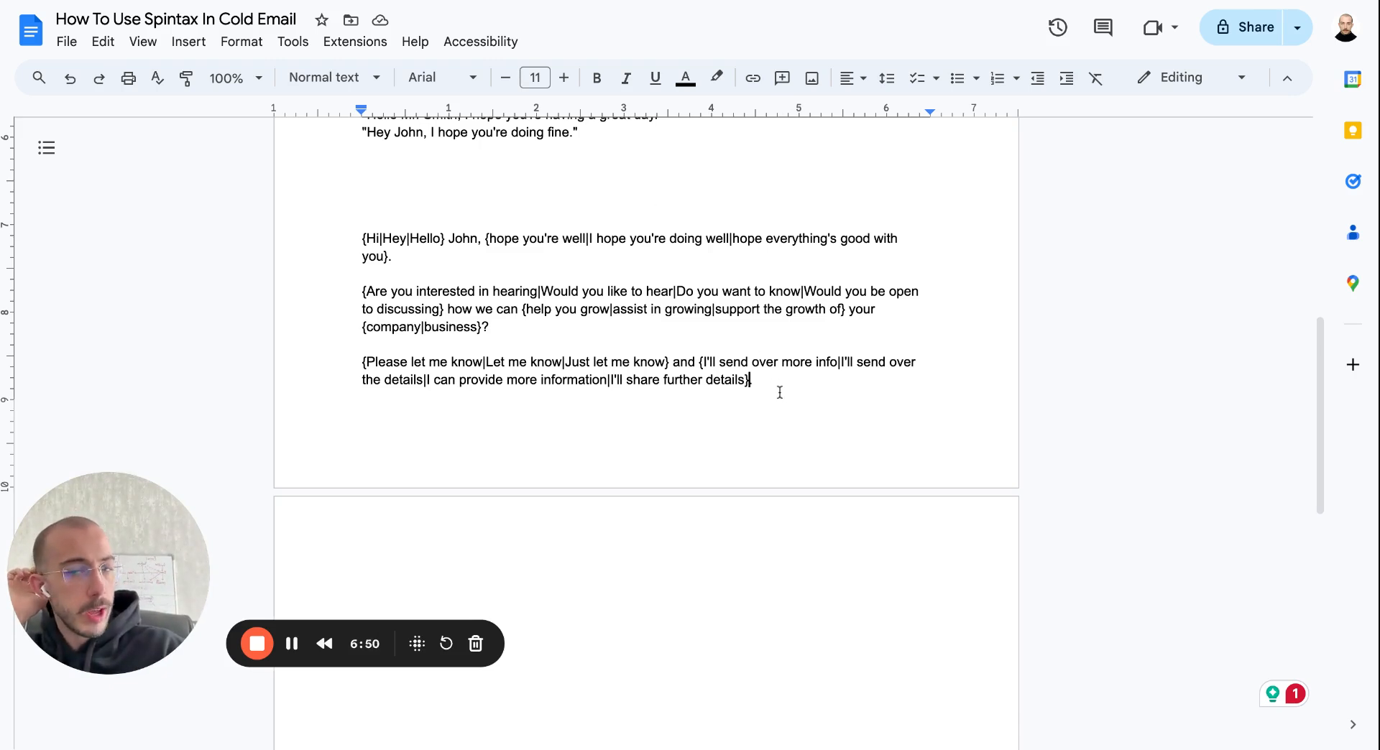
text(.)
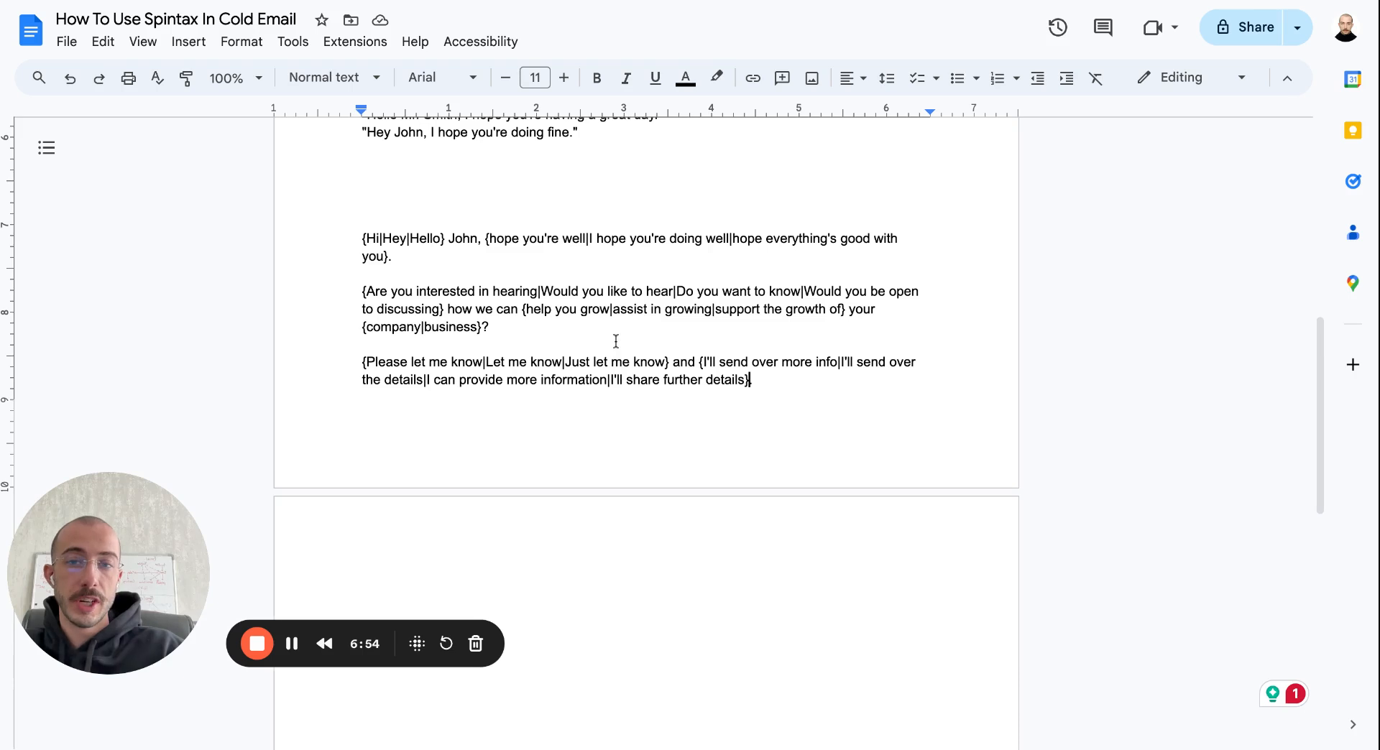
drag(371, 292, 438, 293)
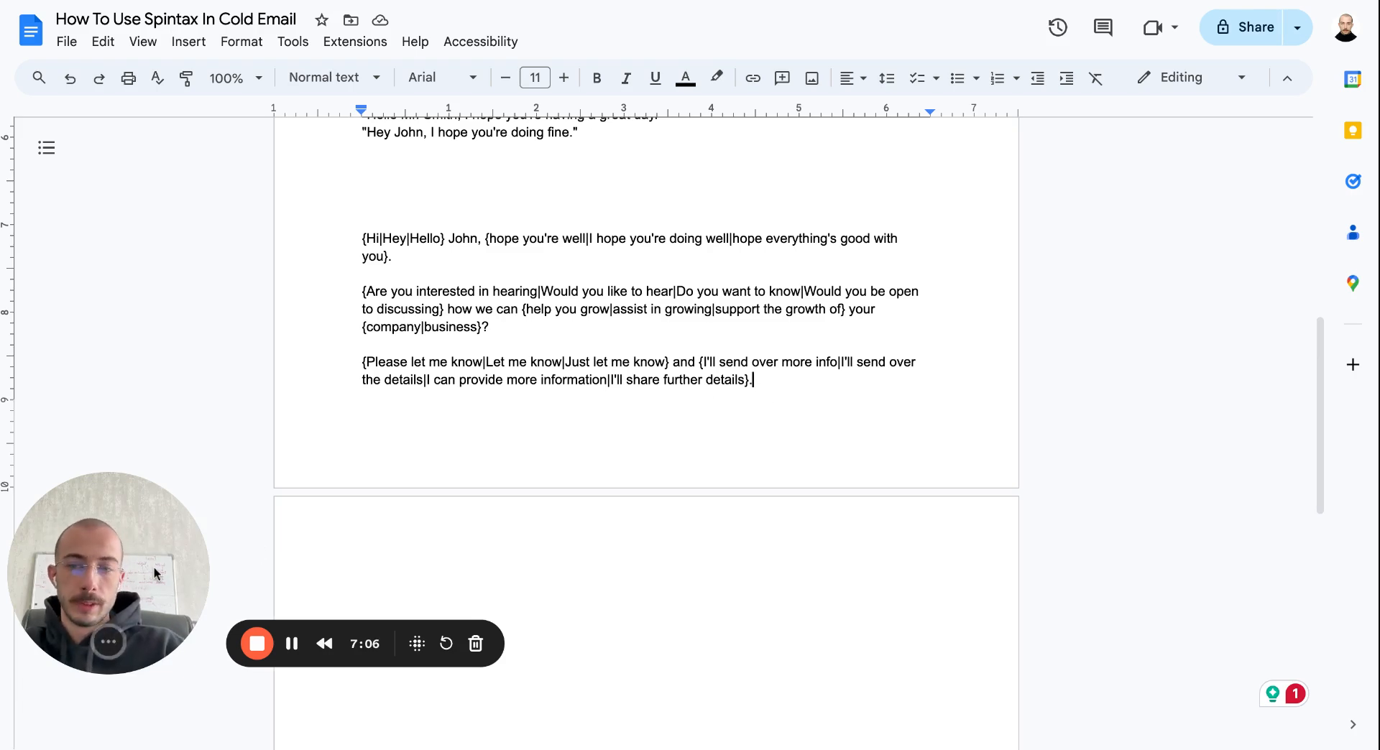
Review the document from the pasted spintax email back up through the Spintax Examples and the introductory explanation
drag(137, 573, 154, 572)
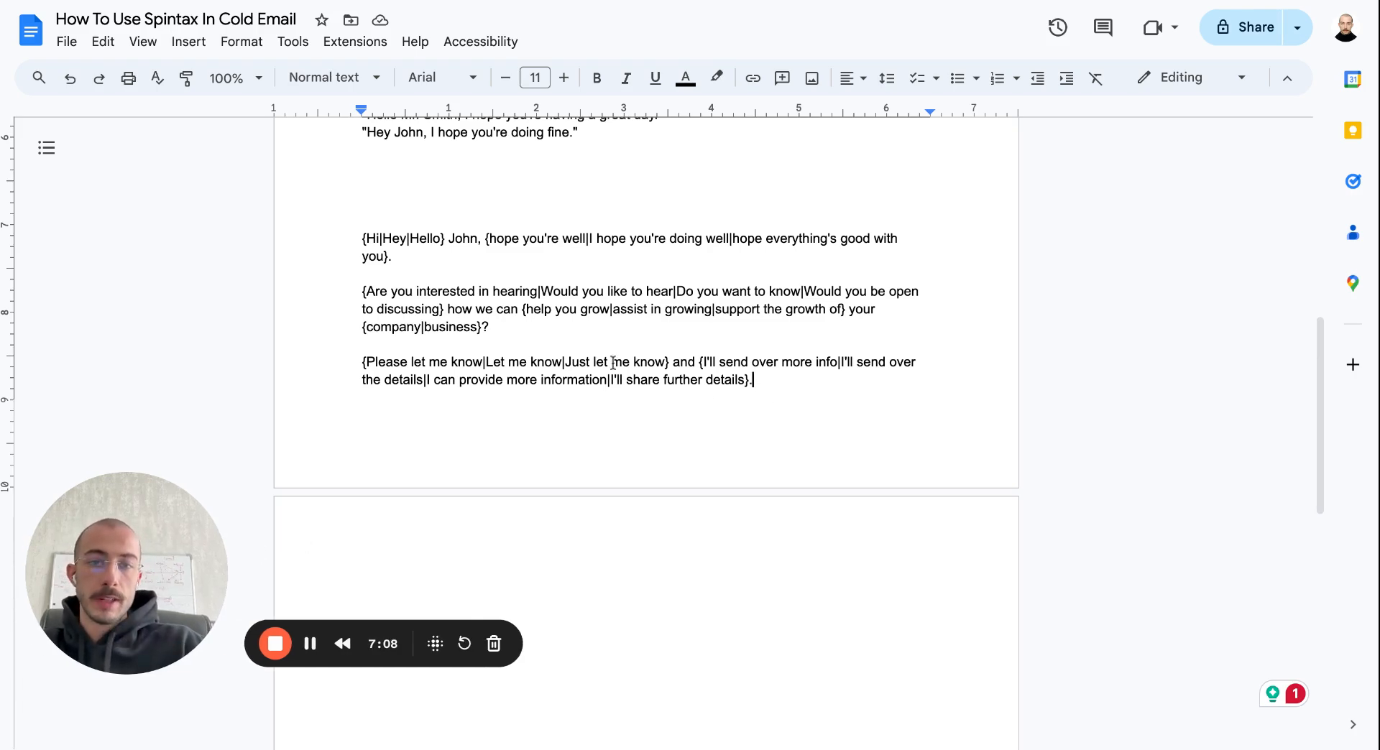
scroll(613, 363, up, 5)
scroll(613, 363, down, 3)
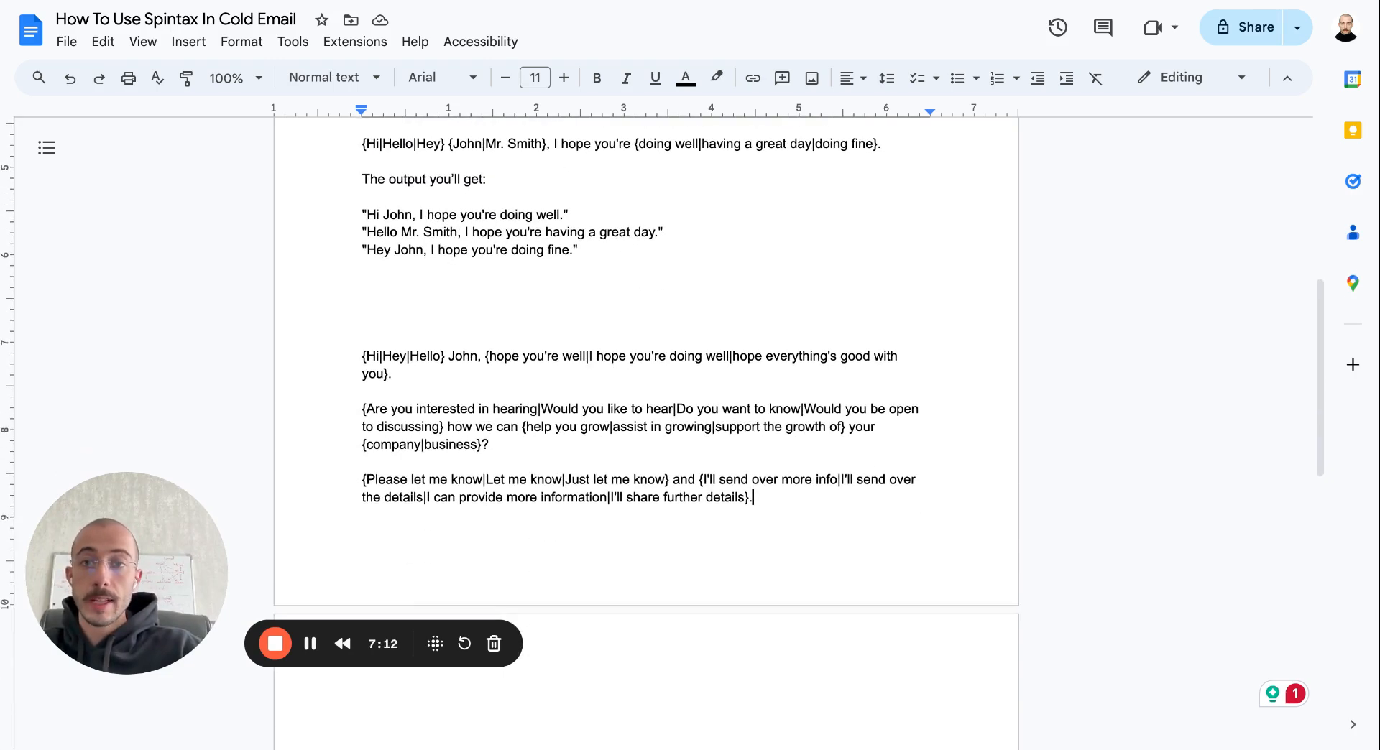
scroll(646, 433, up, 1)
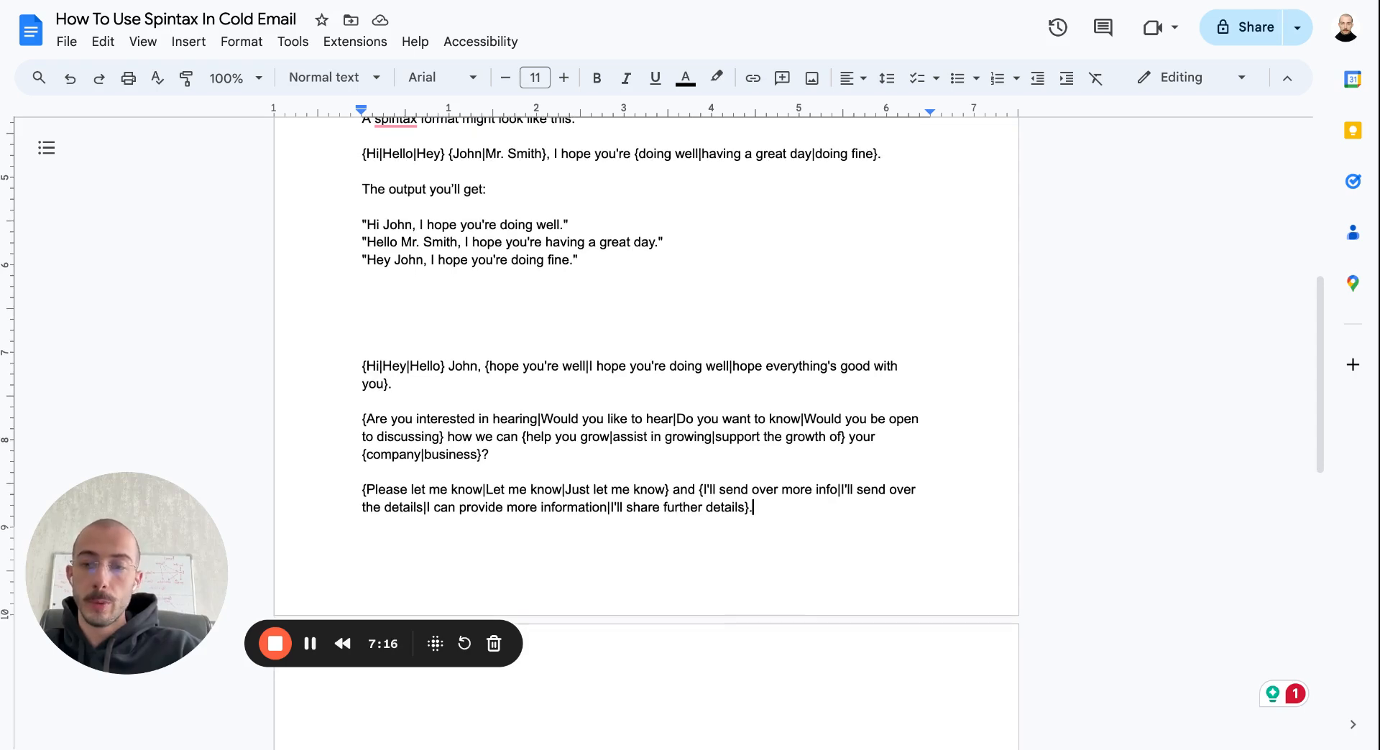
scroll(589, 325, up, 6)
scroll(590, 325, up, 1)
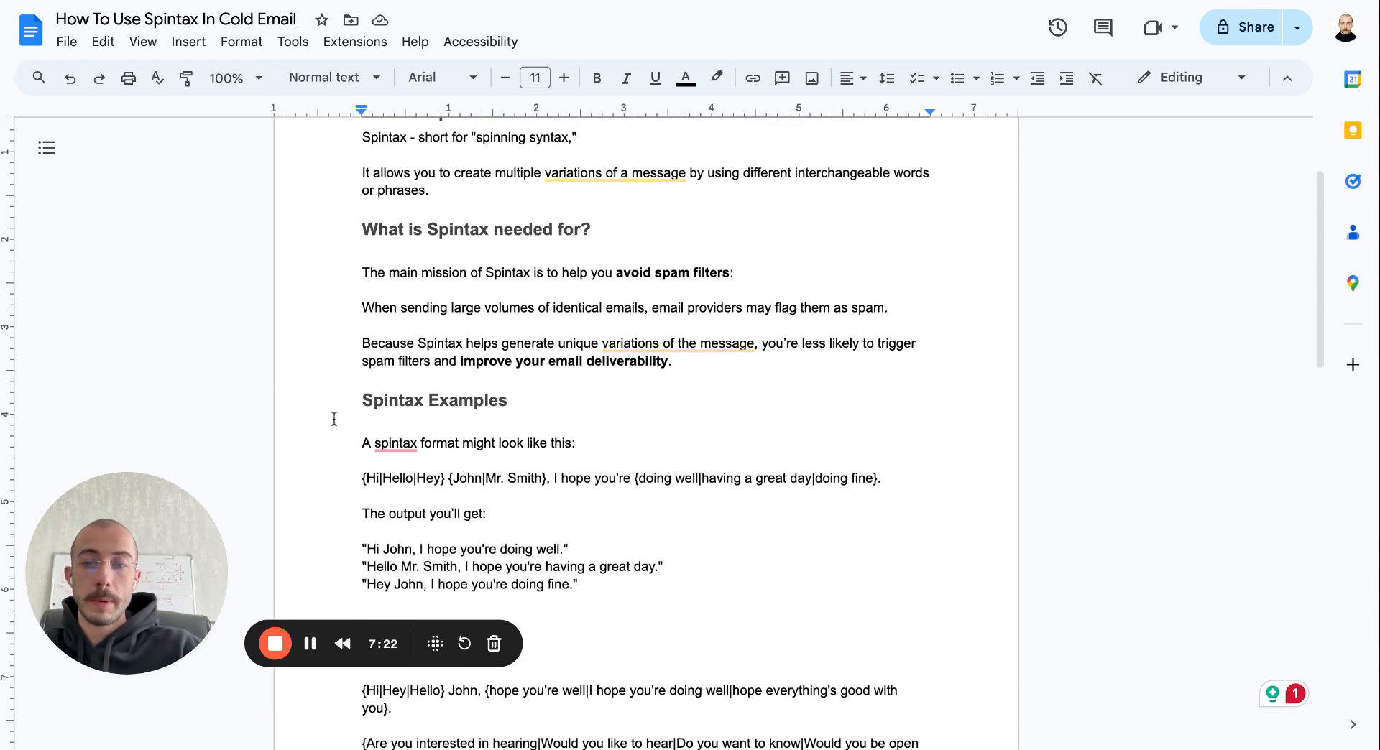
scroll(511, 497, down, 1)
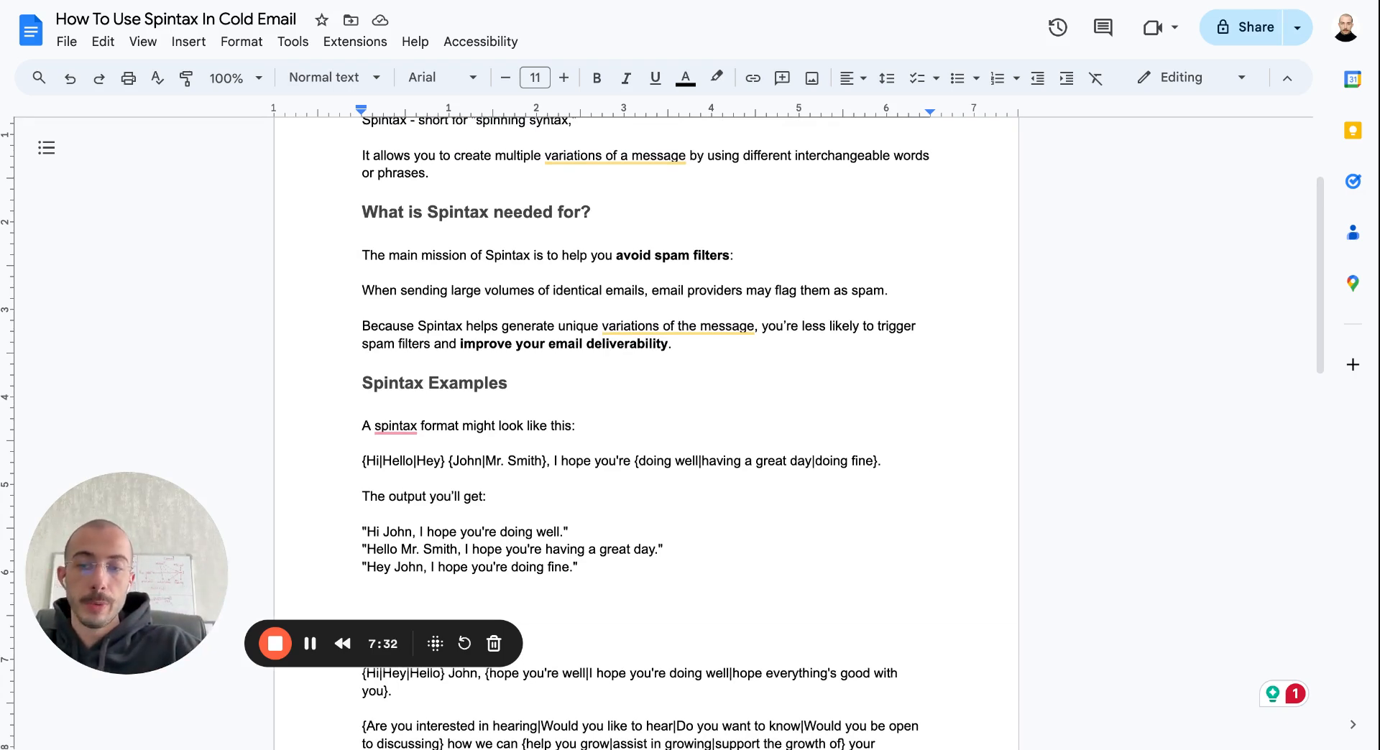
scroll(581, 446, up, 1)
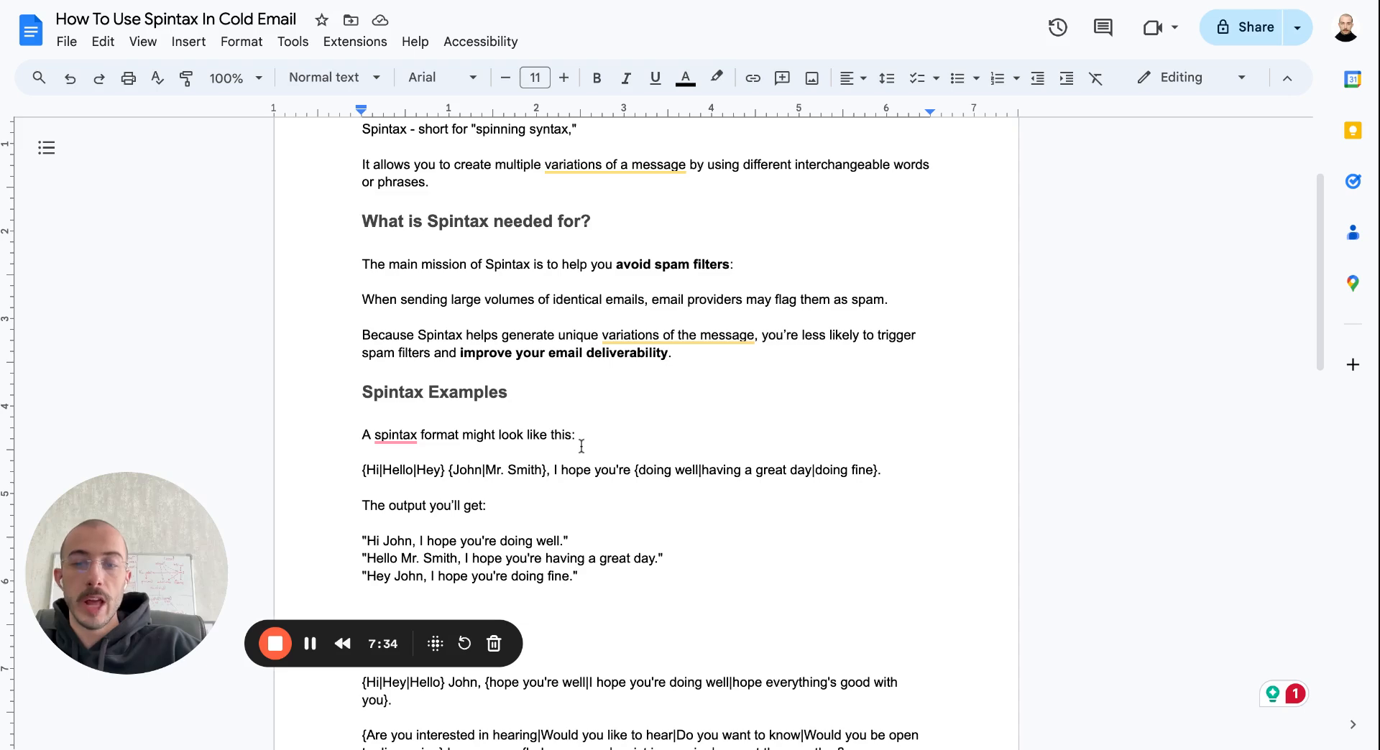
scroll(646, 431, up, 1)
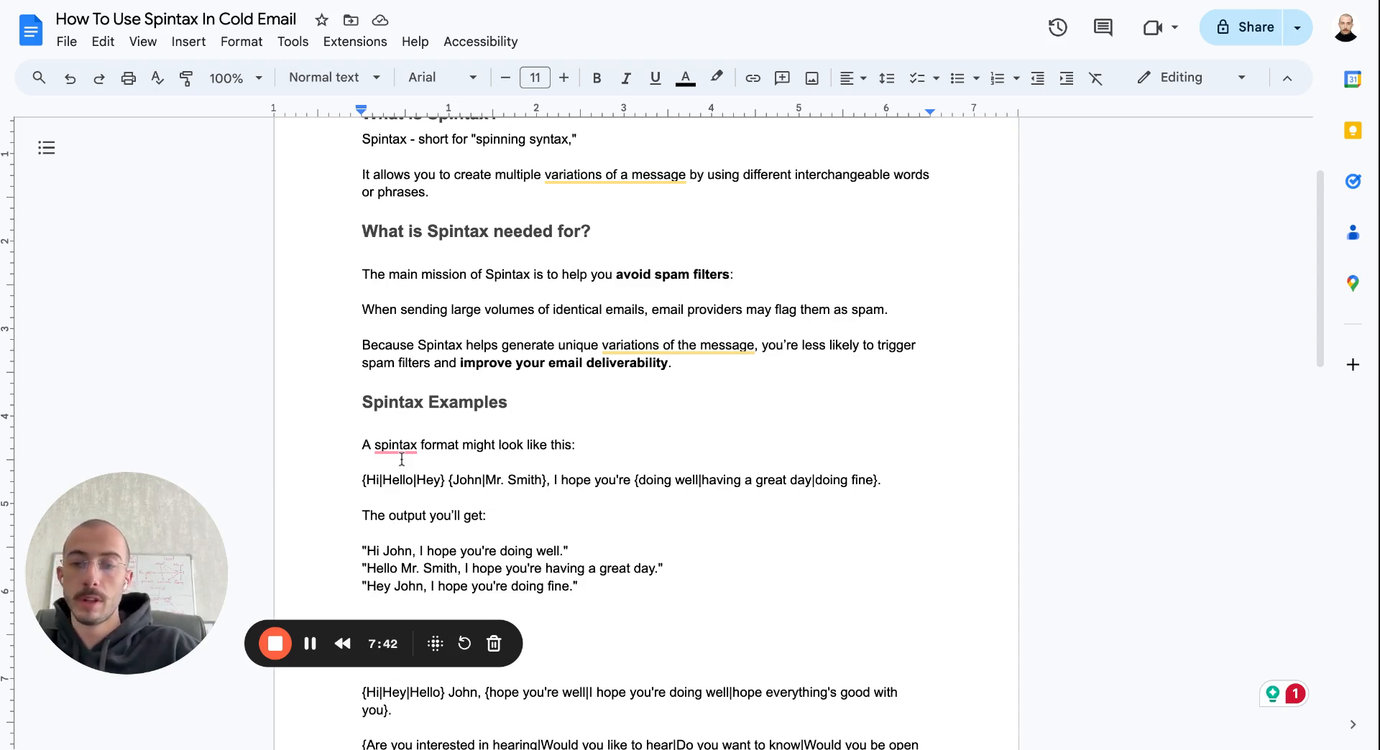
scroll(695, 440, up, 2)
drag(134, 553, 456, 293)
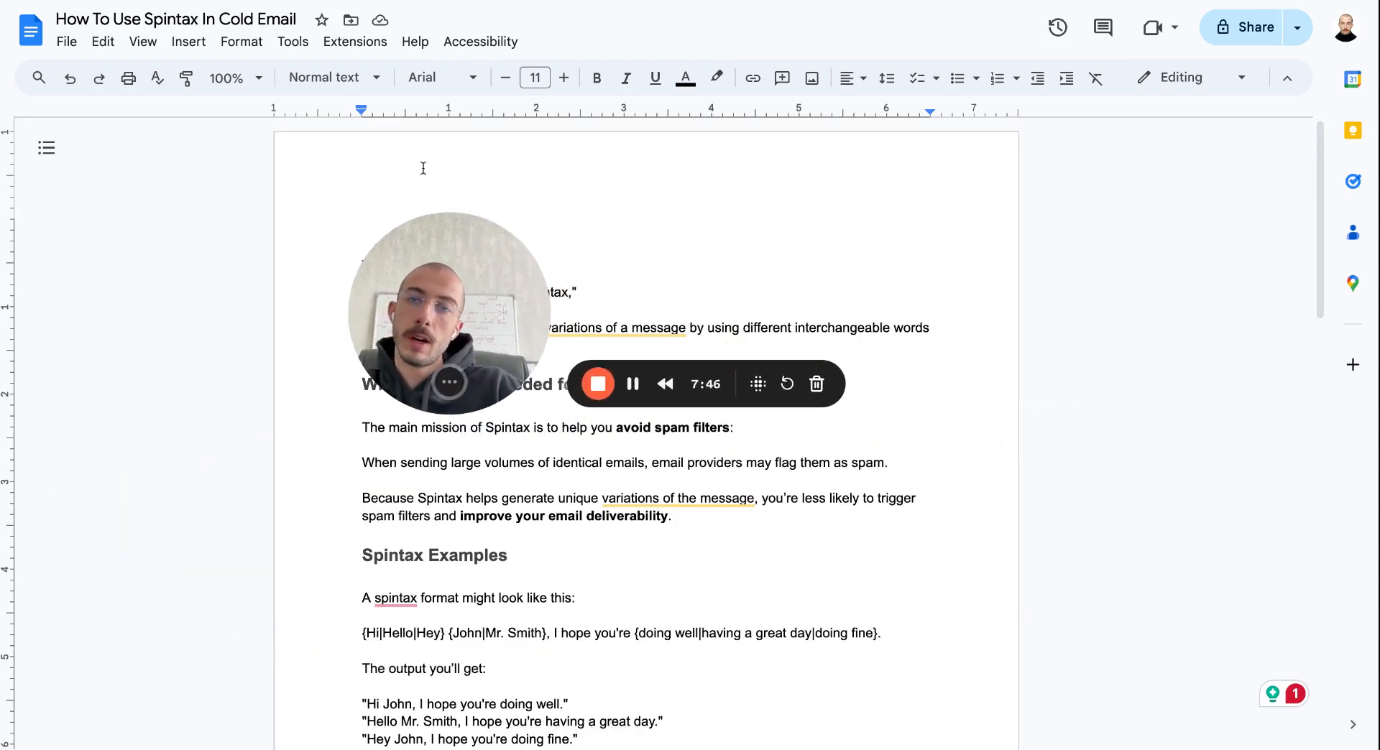